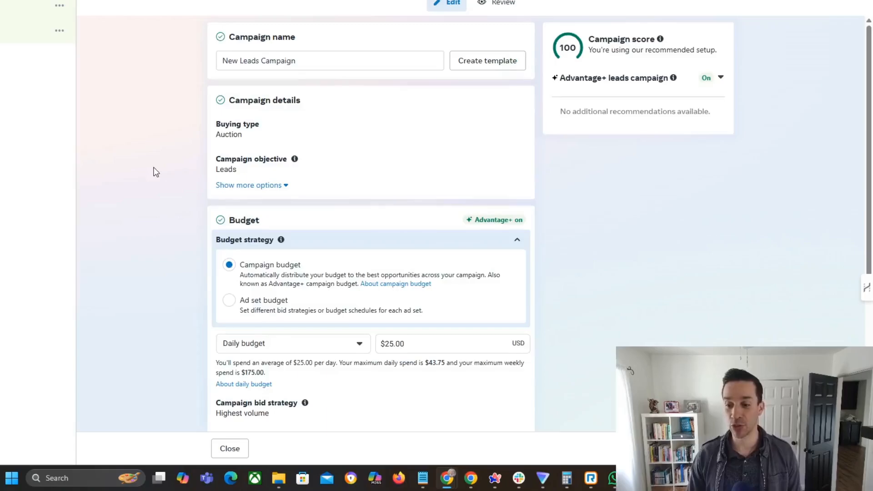
Compare the Ad set budget and Campaign budget strategies, leaving Campaign budget selected for the campaign
scroll(155, 170, "down", 1)
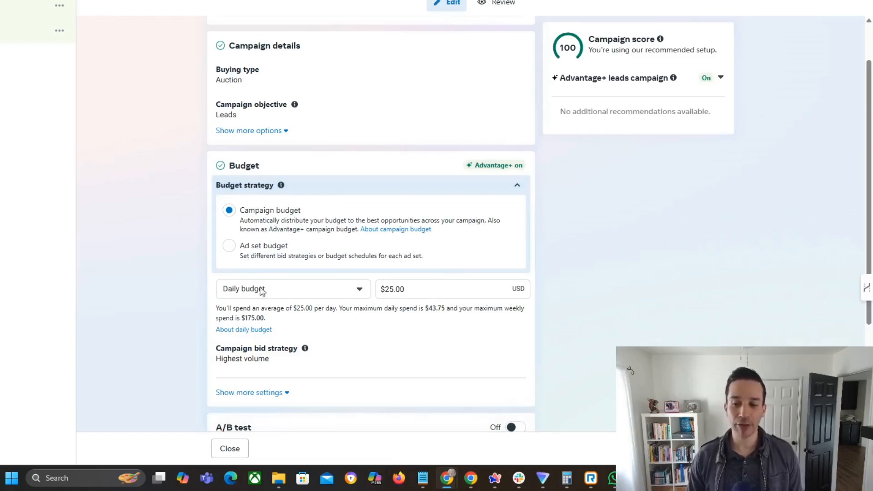
left_click(230, 256)
left_click(228, 209)
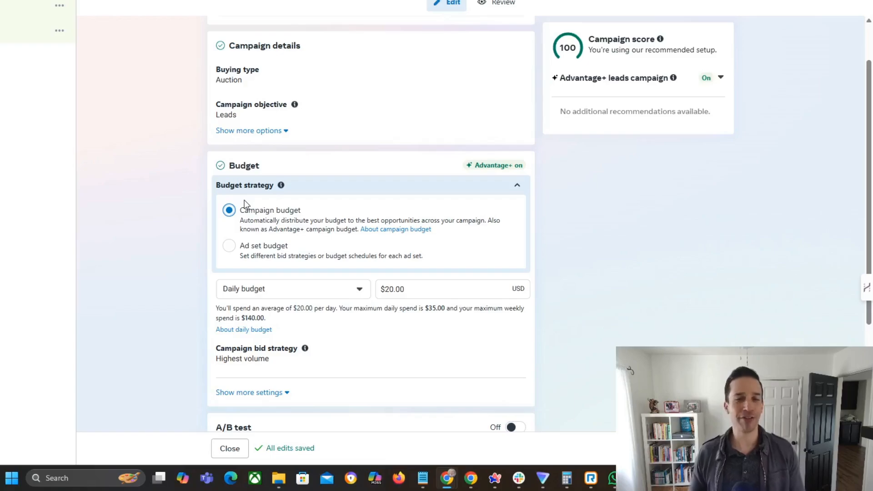
left_click(236, 249)
left_click(229, 210)
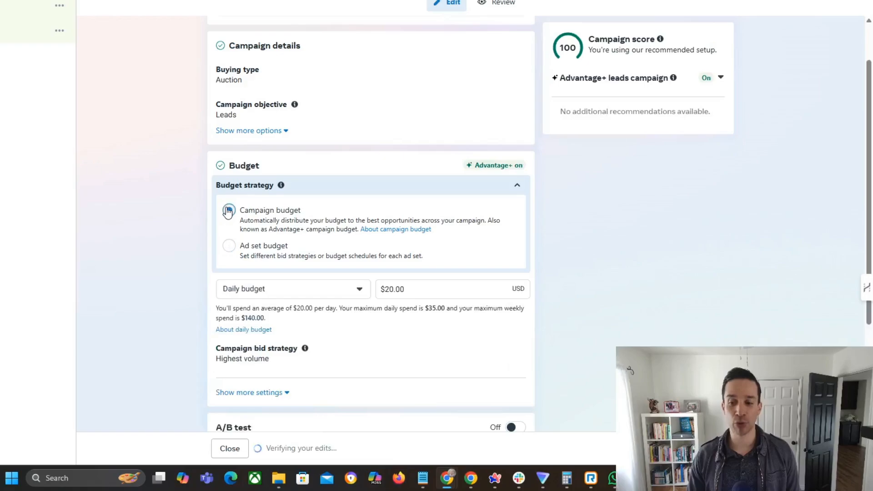
left_click(229, 248)
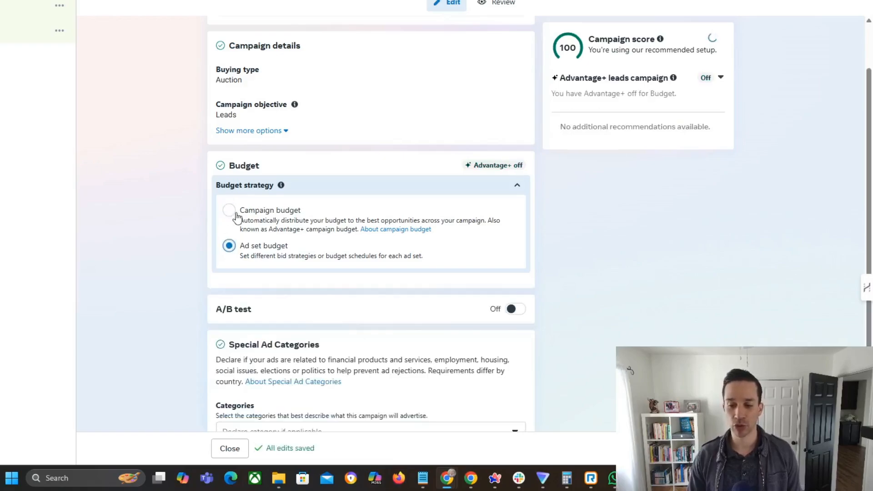
left_click(229, 211)
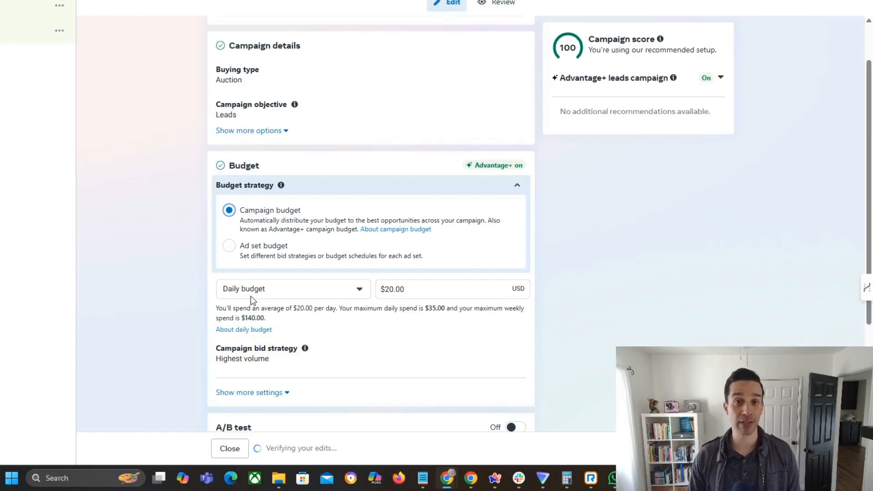
left_click(234, 253)
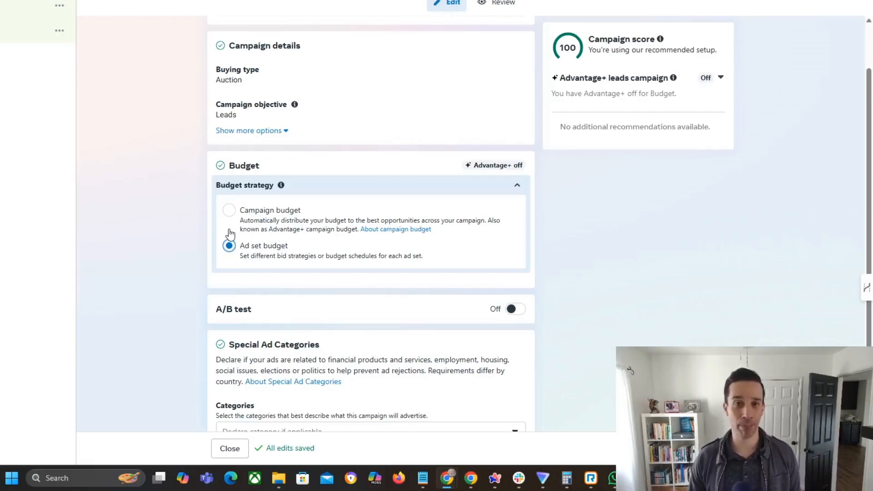
left_click(229, 209)
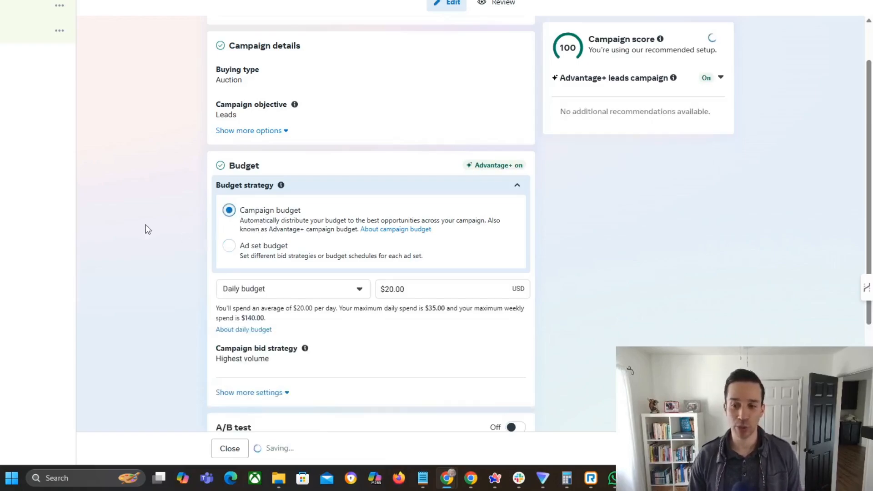
Expand the additional campaign details options and review the available campaign objectives, keeping Leads selected
left_click(264, 186)
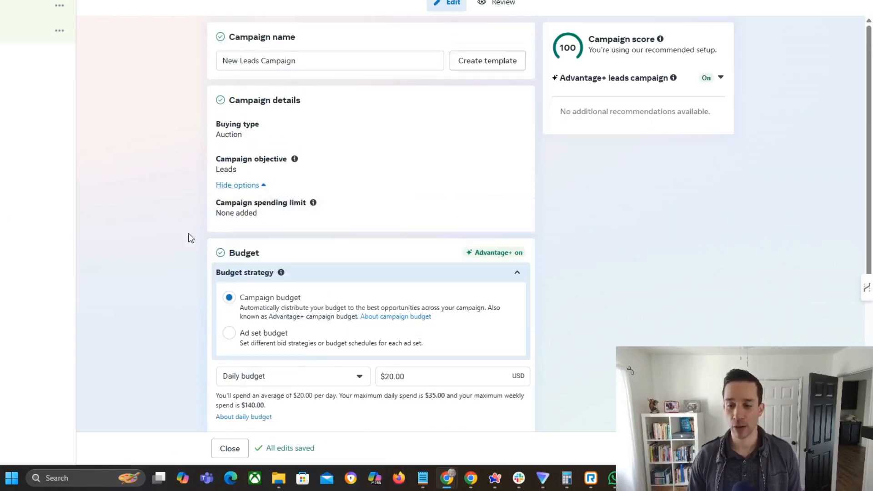
left_click(517, 166)
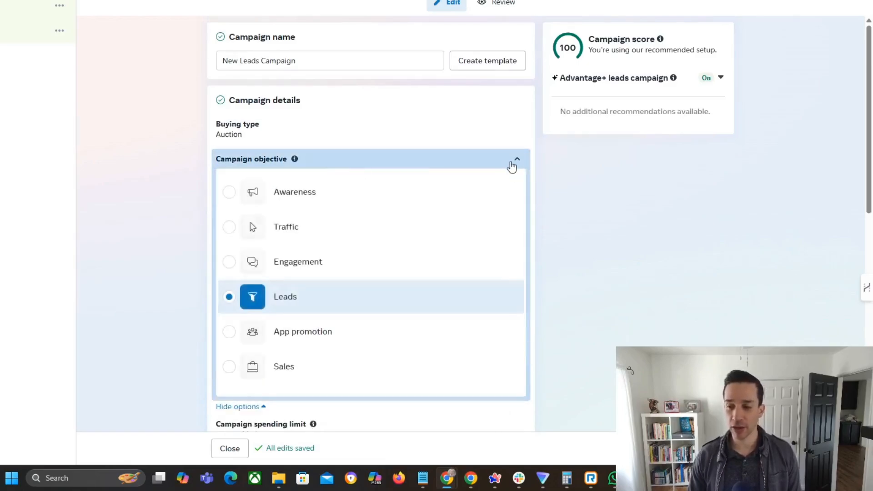
left_click(513, 166)
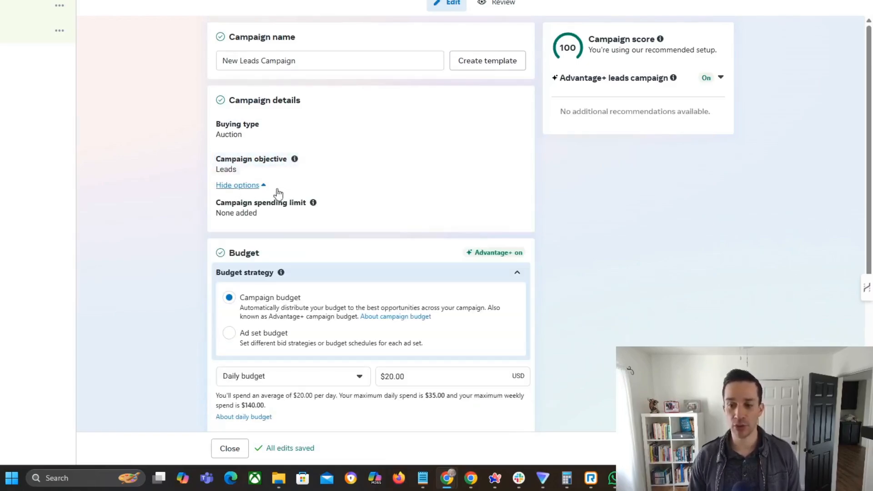
scroll(271, 137, "down", 2)
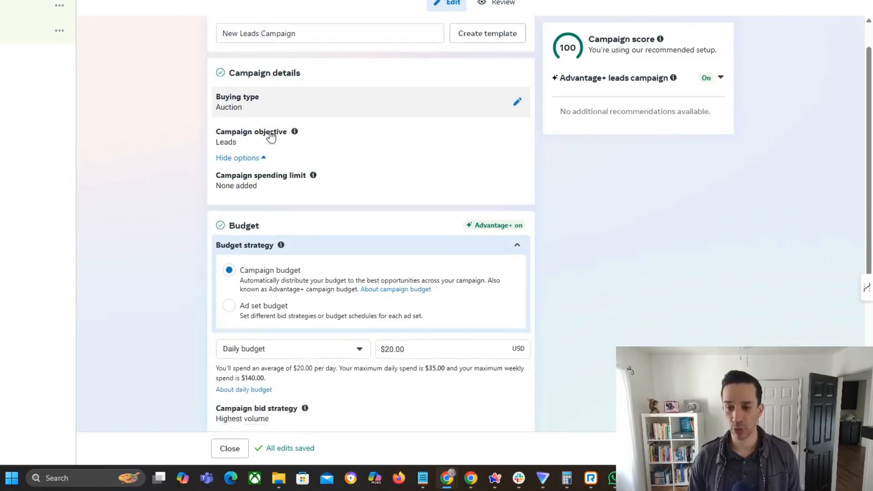
scroll(269, 135, "up", 2)
Turn on the campaign's A/B test to review its settings and turn it back off
scroll(245, 150, "down", 5)
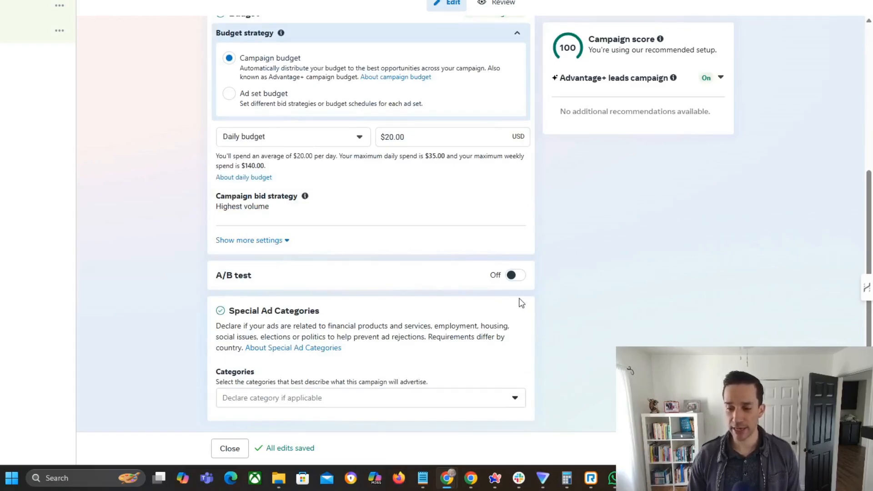
left_click(512, 278)
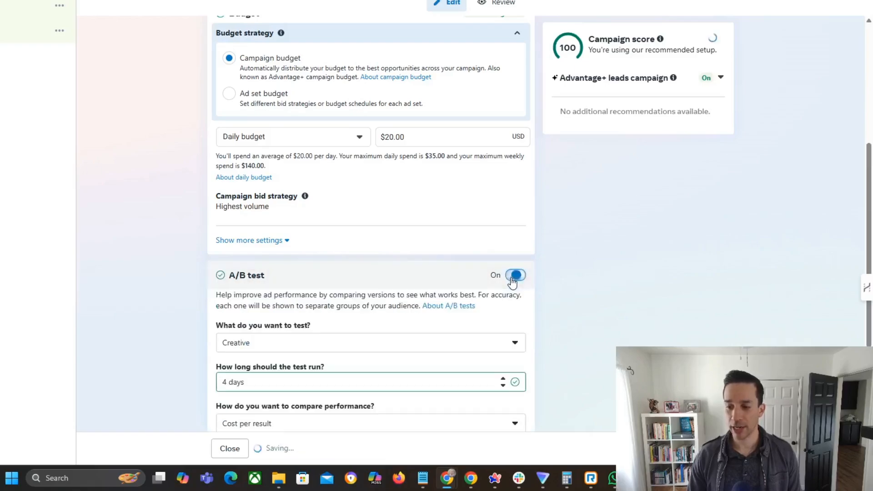
scroll(553, 313, "down", 3)
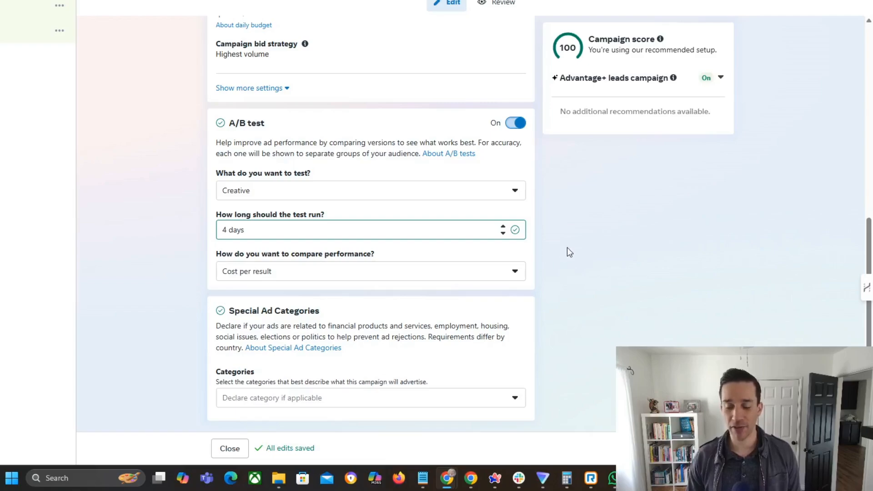
scroll(556, 262, "up", 1)
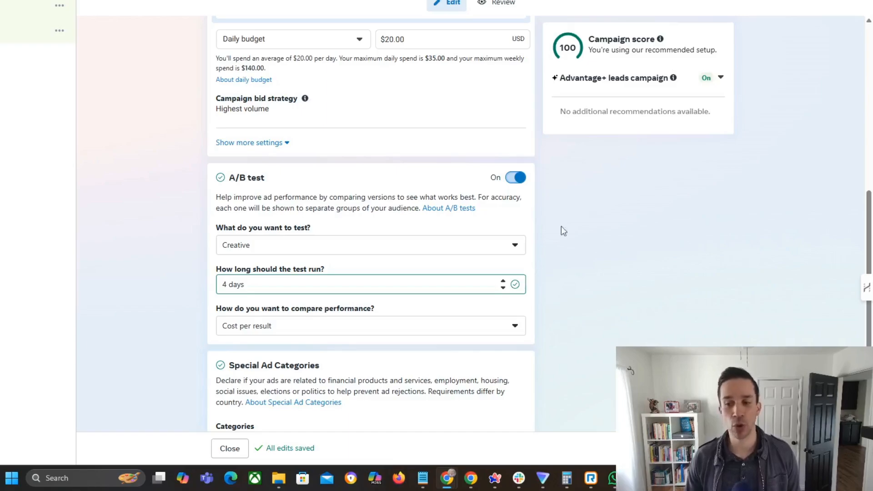
left_click(518, 178)
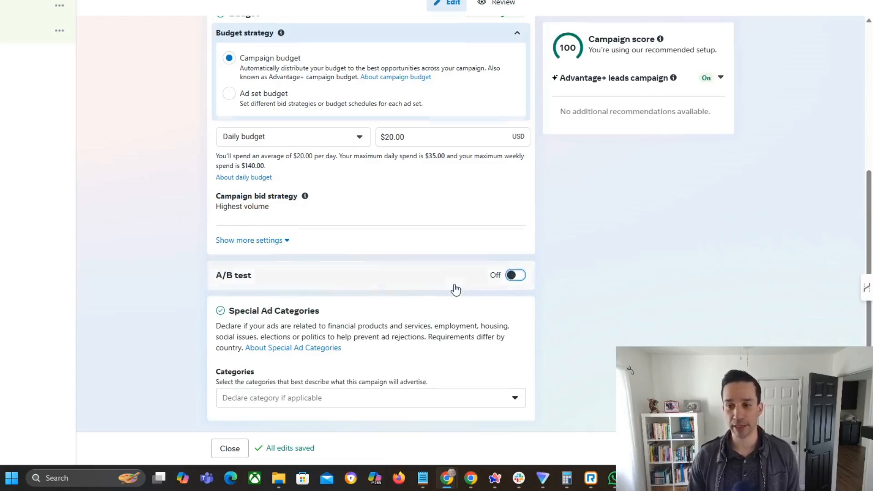
Open the New Leads Ad Set and set its conversion location to Website
scroll(453, 288, "up", 5)
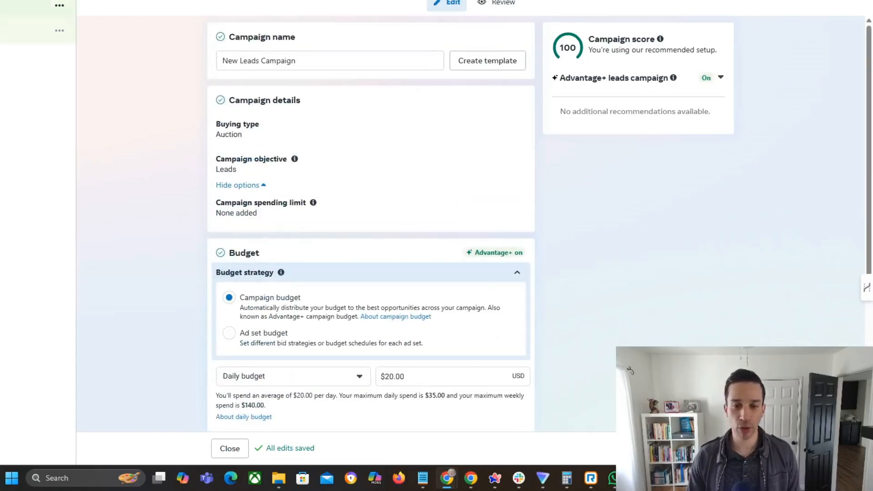
left_click(4, 6)
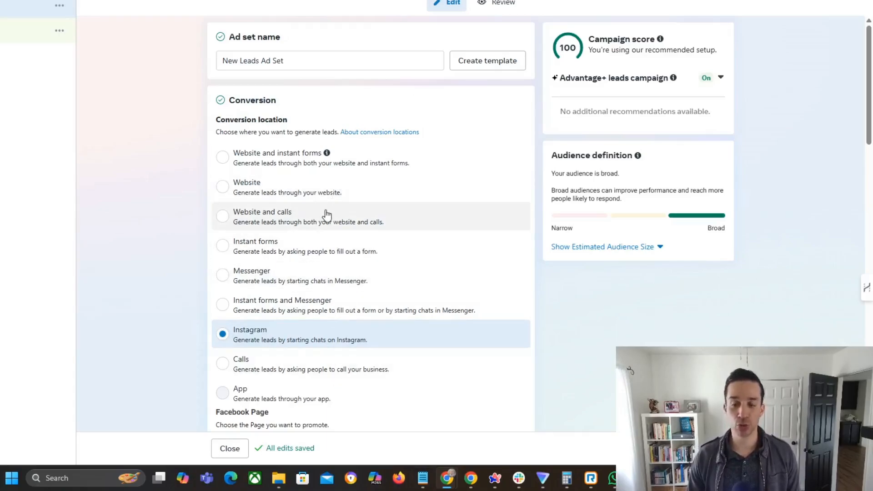
left_click(223, 186)
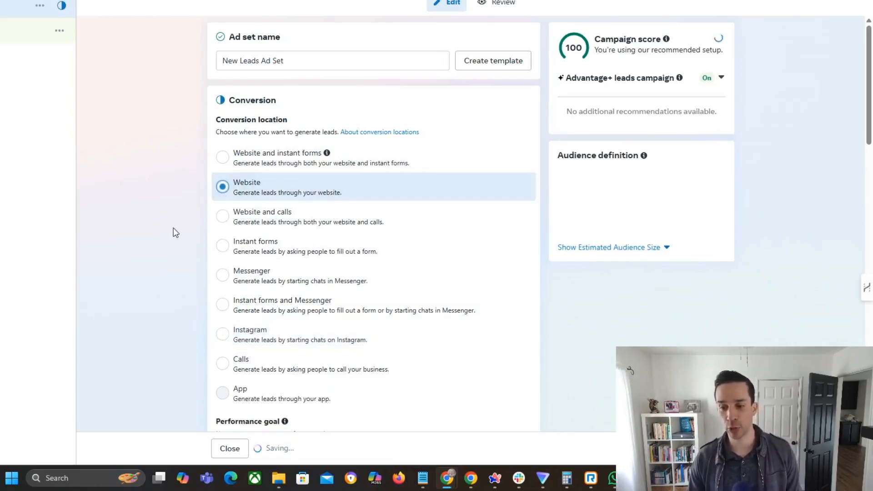
Choose Lead as the conversion event for the ad set
scroll(157, 264, "down", 3)
scroll(152, 245, "down", 5)
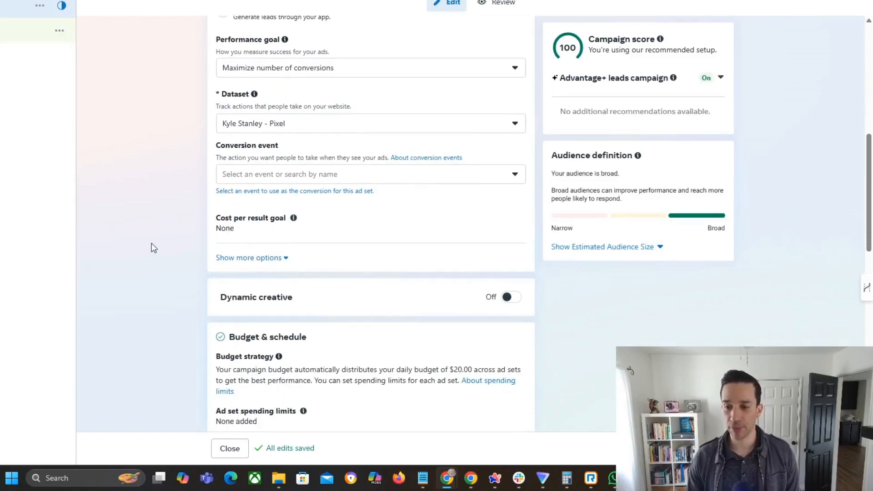
scroll(151, 245, "down", 1)
left_click(237, 121)
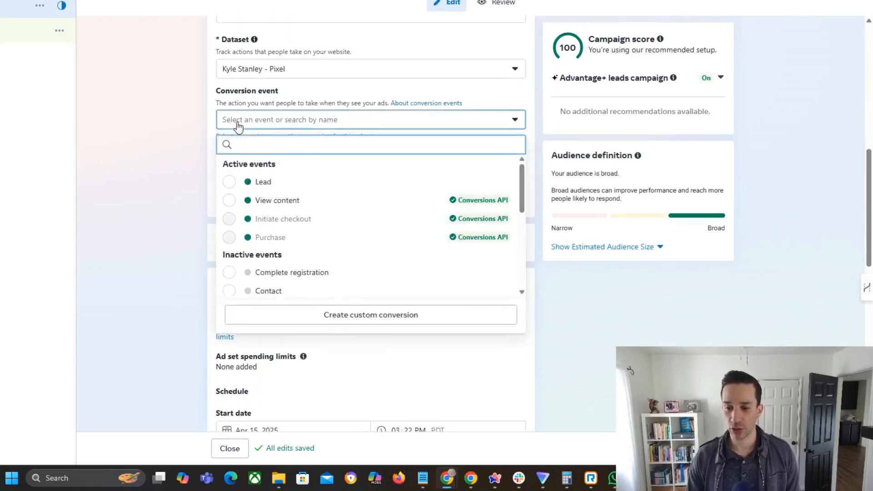
left_click(267, 182)
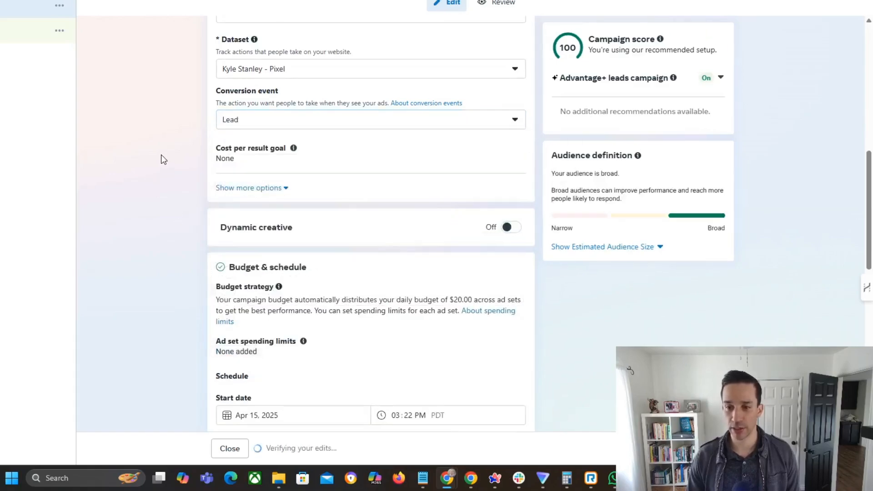
Start enabling dynamic creative to read its explanation, and cancel the change
scroll(162, 136, "down", 2)
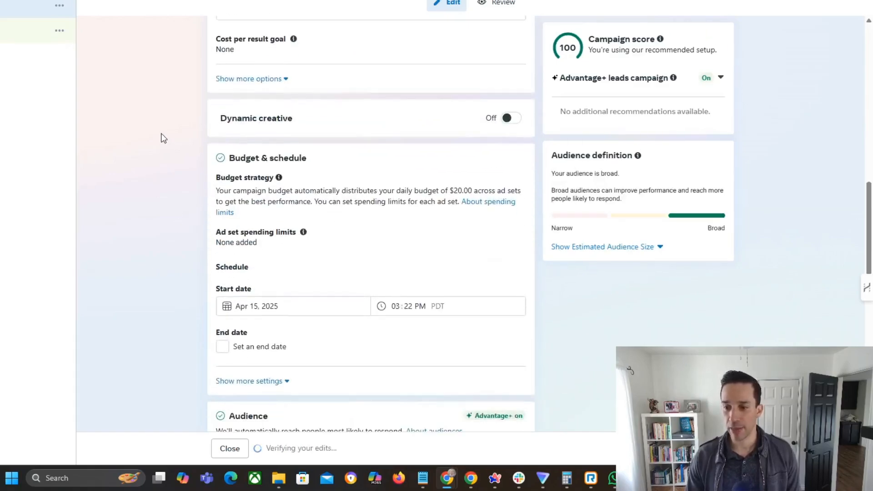
left_click(506, 119)
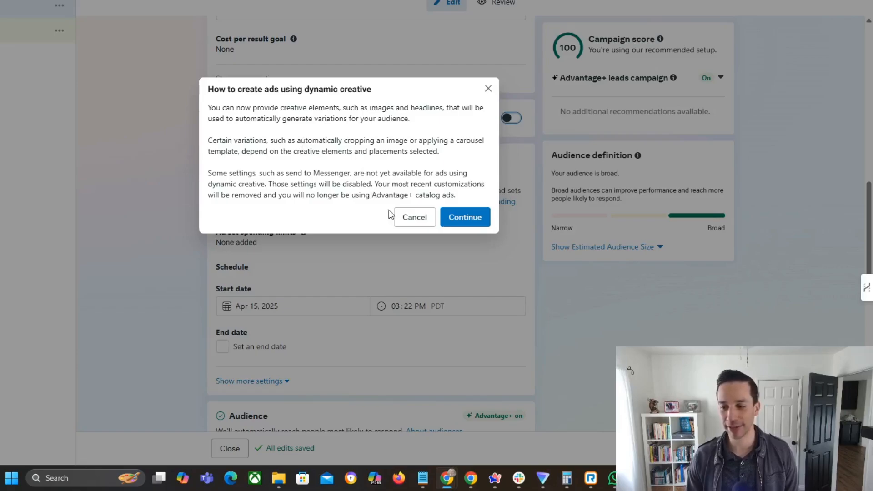
left_click(408, 222)
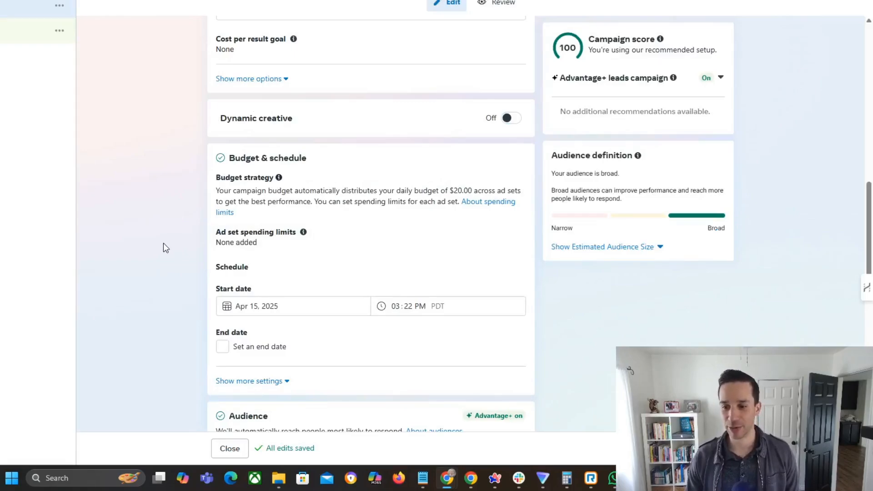
Review the ad set's budget and schedule section, expanding the extra settings to show budget scheduling
scroll(164, 232, "down", 1)
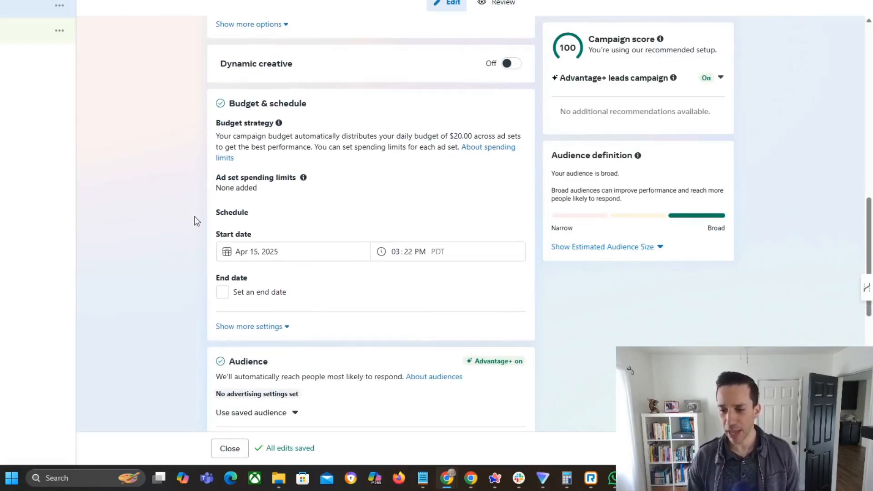
scroll(283, 244, "down", 1)
scroll(251, 165, "down", 2)
left_click(251, 164)
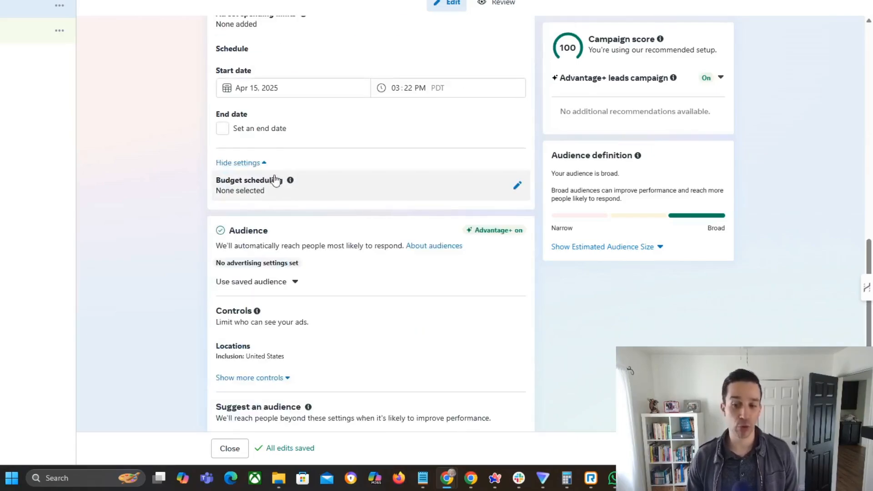
scroll(319, 205, "up", 1)
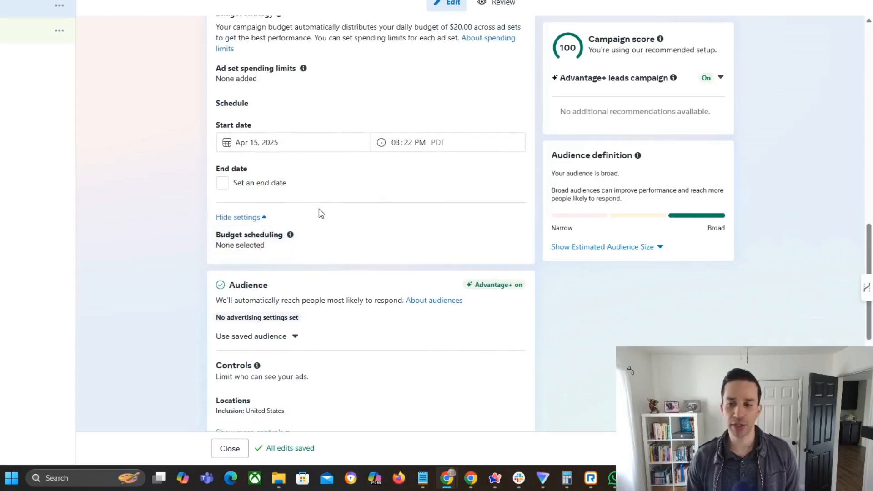
Examine the Advantage+ audience section and read the explanation of its audience controls
scroll(321, 213, "down", 3)
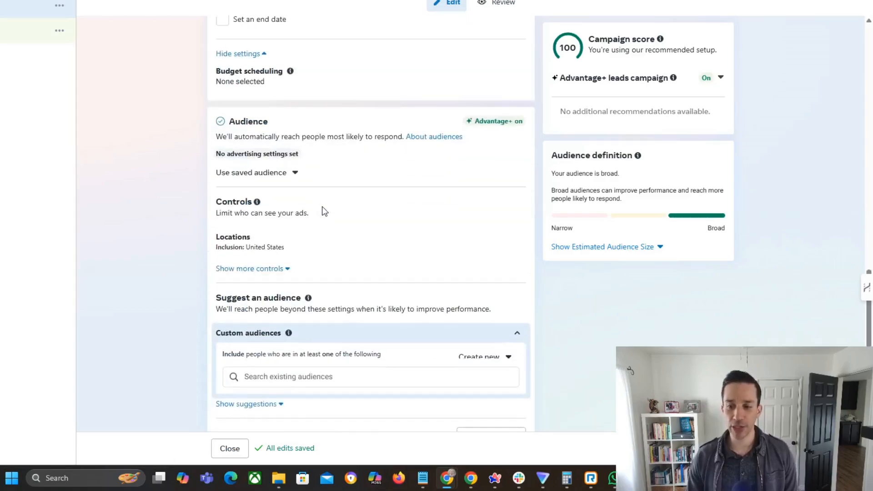
scroll(324, 212, "down", 1)
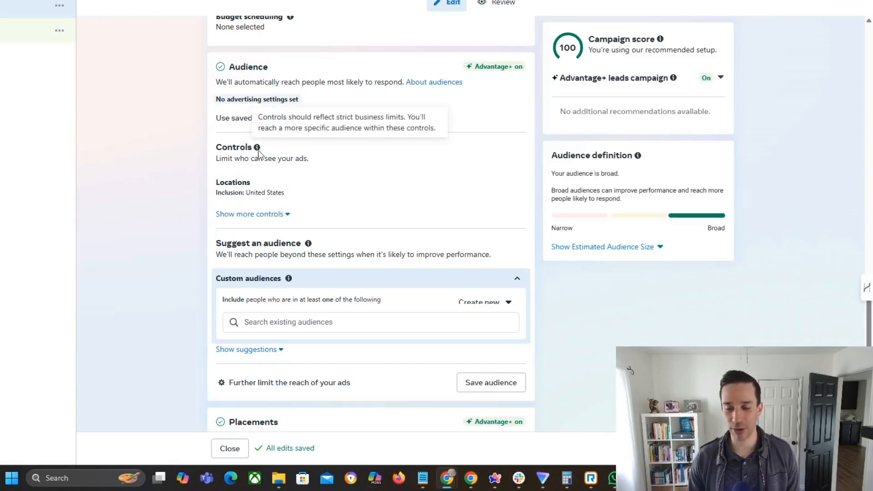
mouse_move(257, 148)
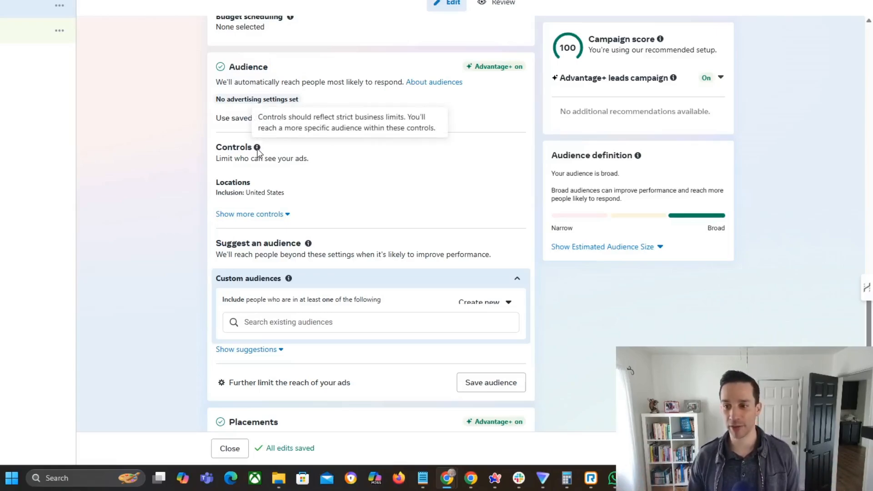
mouse_move(484, 74)
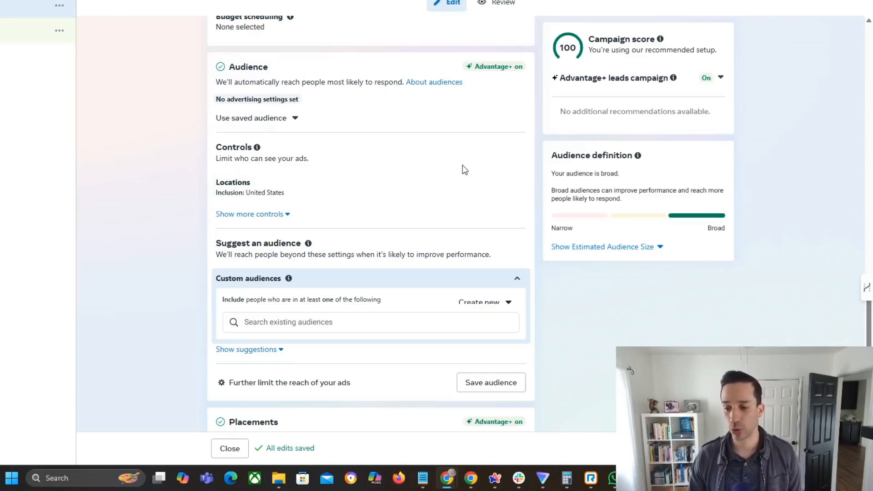
Expand the audience suggestions to view the custom audience, age, gender and detailed targeting options
scroll(461, 170, "down", 2)
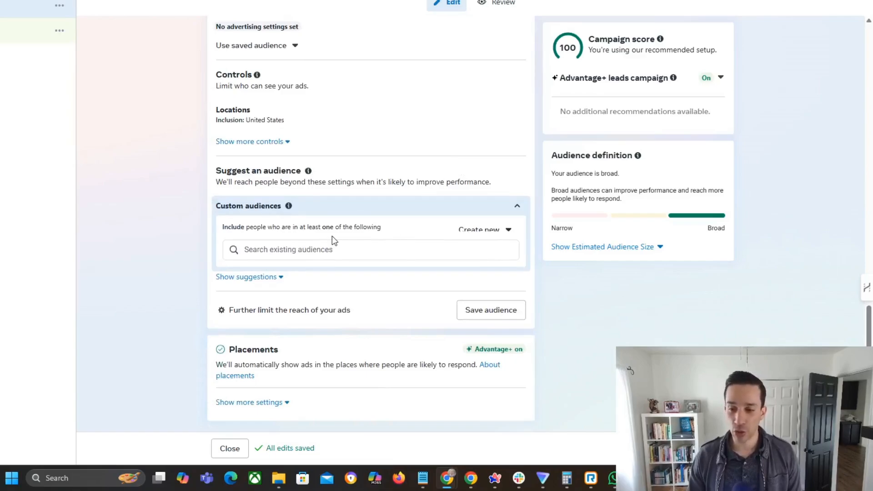
left_click(340, 248)
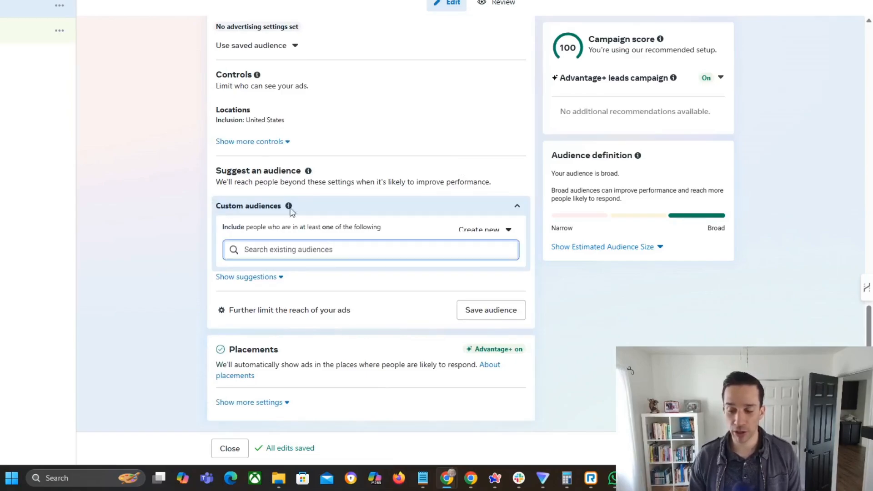
left_click(269, 278)
scroll(302, 312, "down", 2)
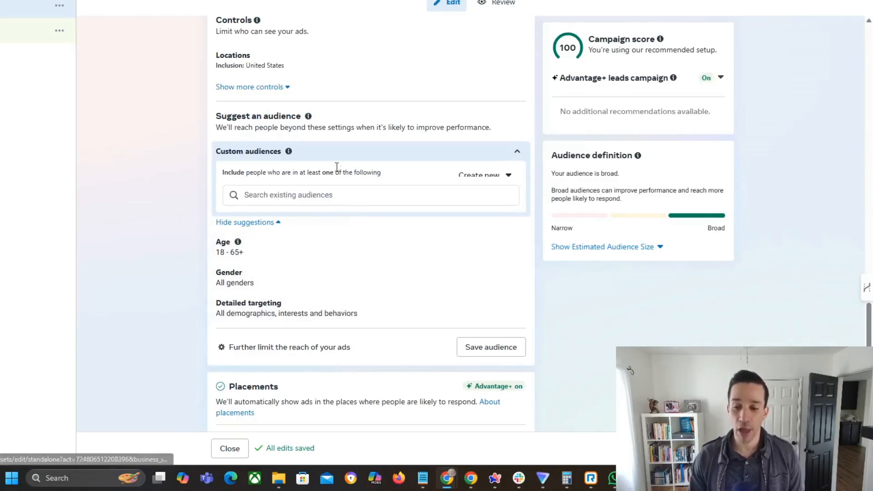
Choose to further limit the ads' reach, read the notice about limiting the audience, and switch the audience setup
scroll(318, 182, "up", 3)
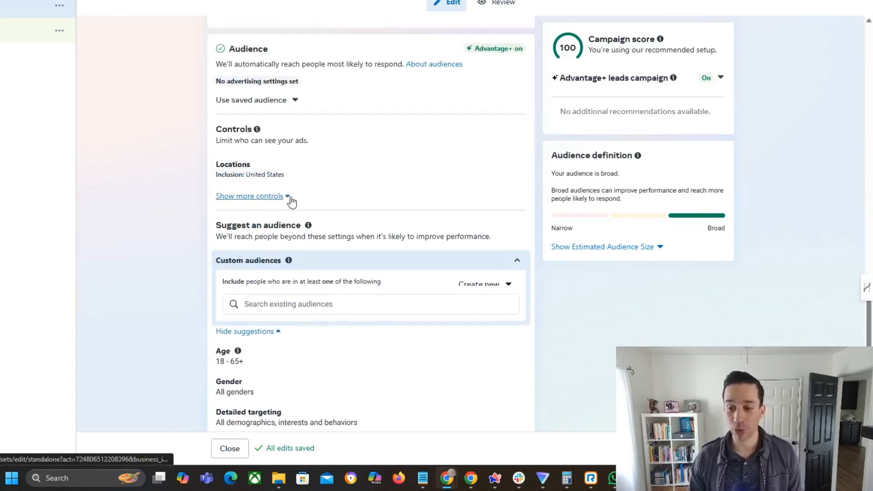
scroll(352, 202, "down", 3)
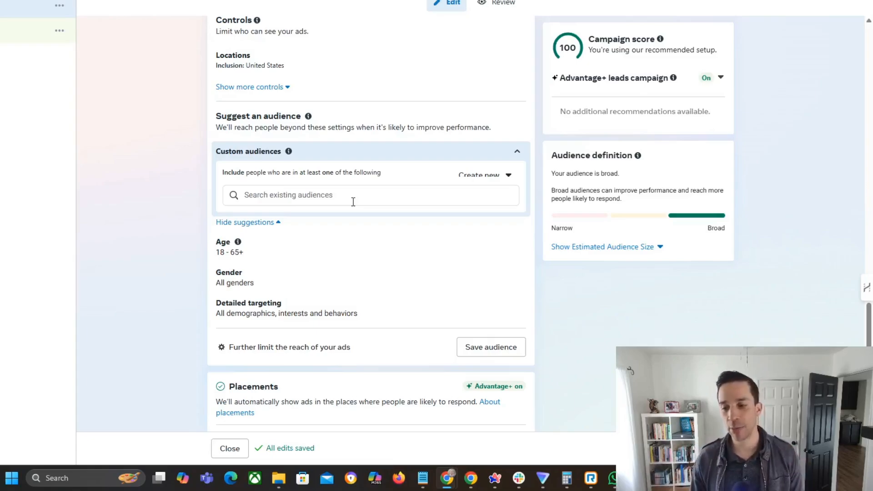
scroll(351, 225, "down", 1)
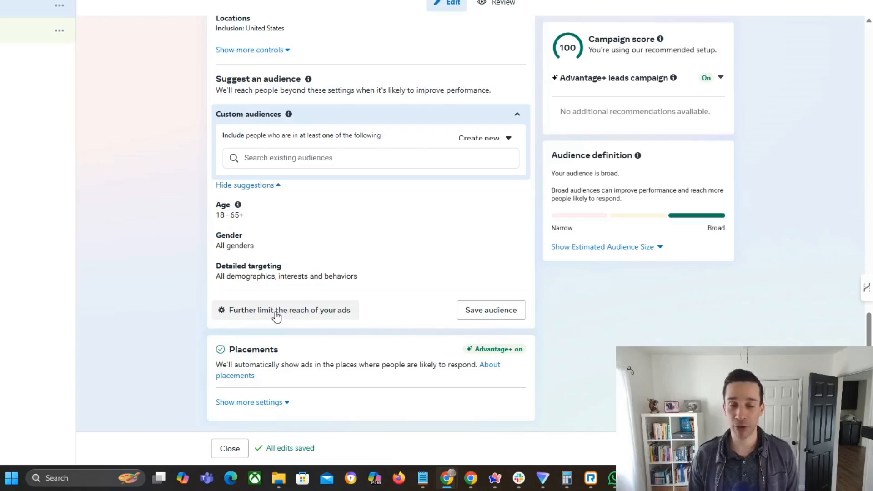
left_click(276, 316)
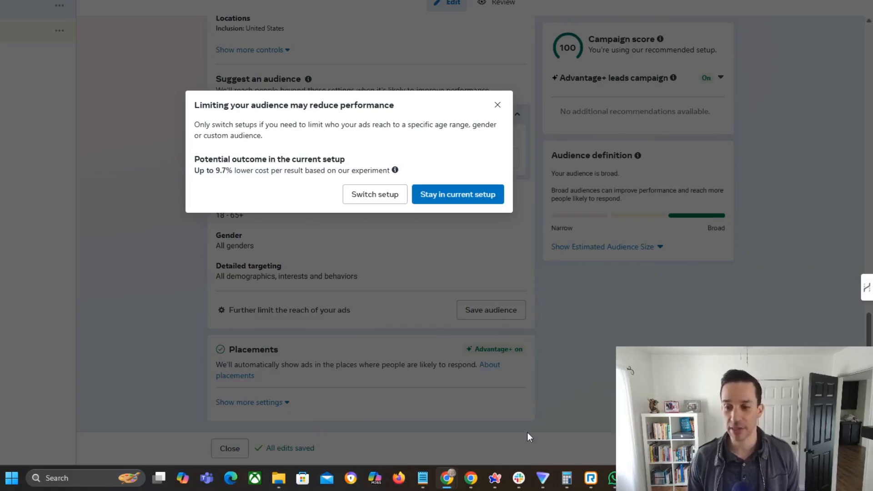
left_click_drag(223, 170, 272, 171)
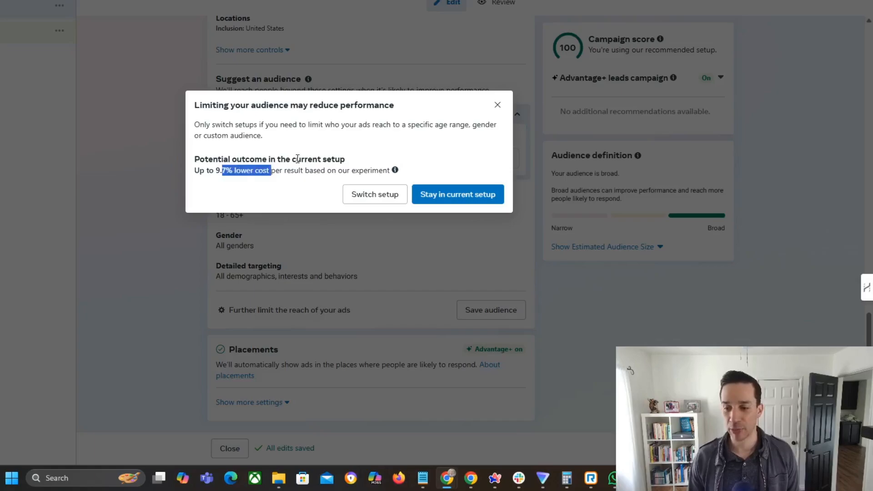
left_click(298, 159)
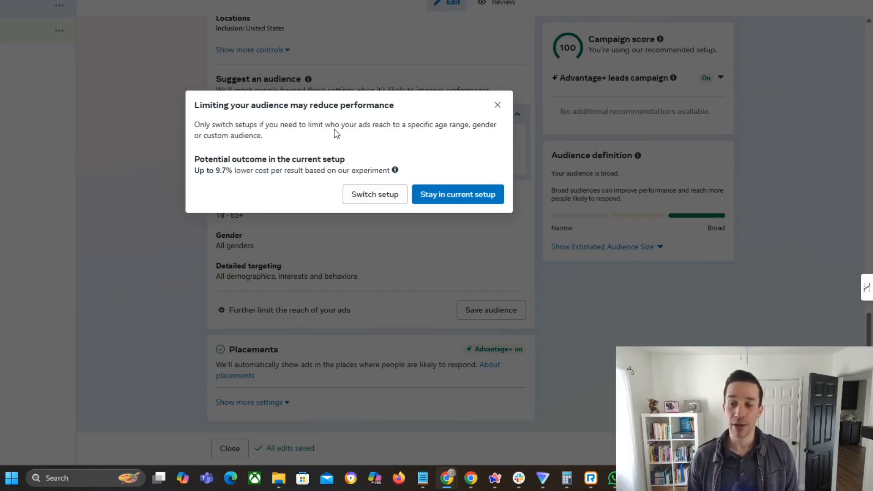
left_click_drag(407, 125, 355, 137)
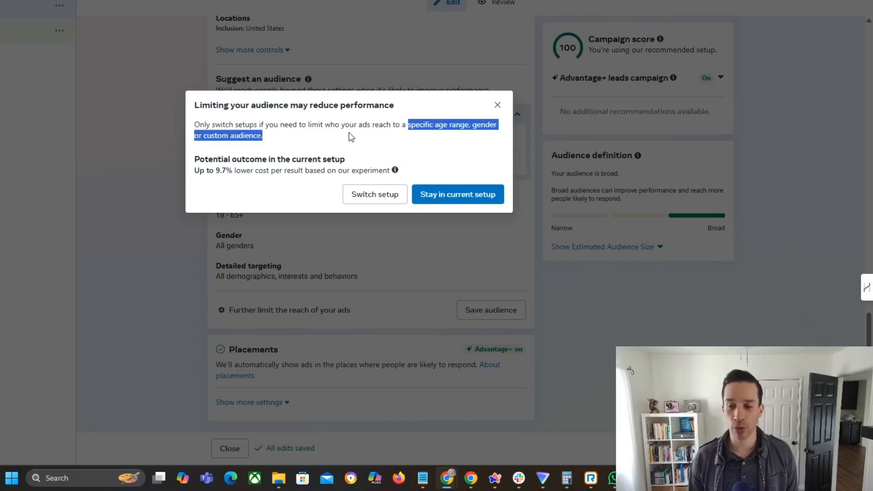
left_click(349, 135)
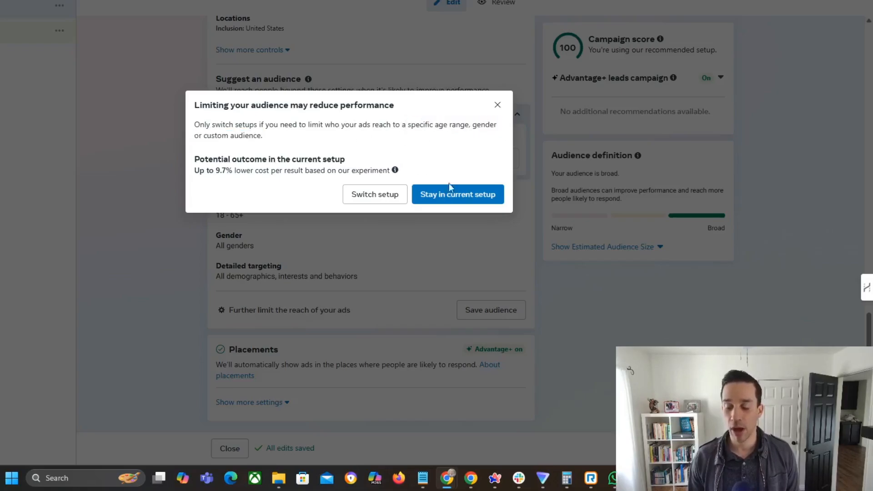
left_click(364, 197)
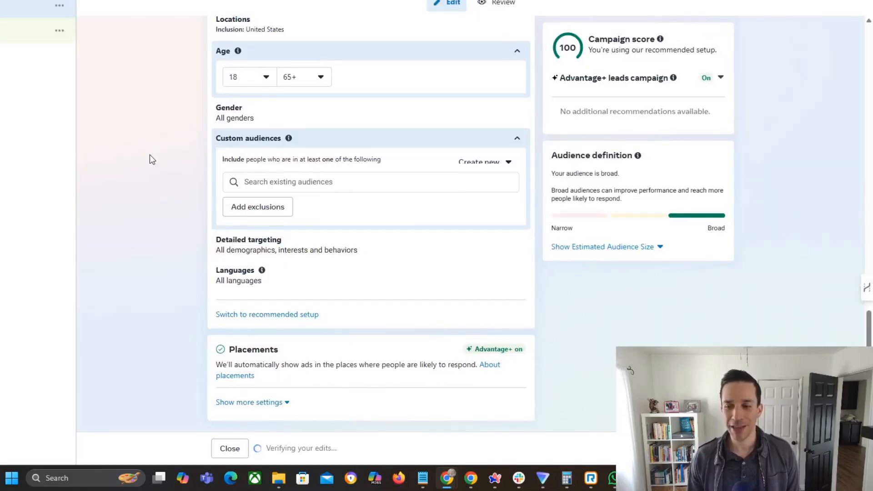
Review the limited setup's Advantage+ note, detailed targeting and age fields, and return to the recommended audience setup
scroll(314, 273, "up", 1)
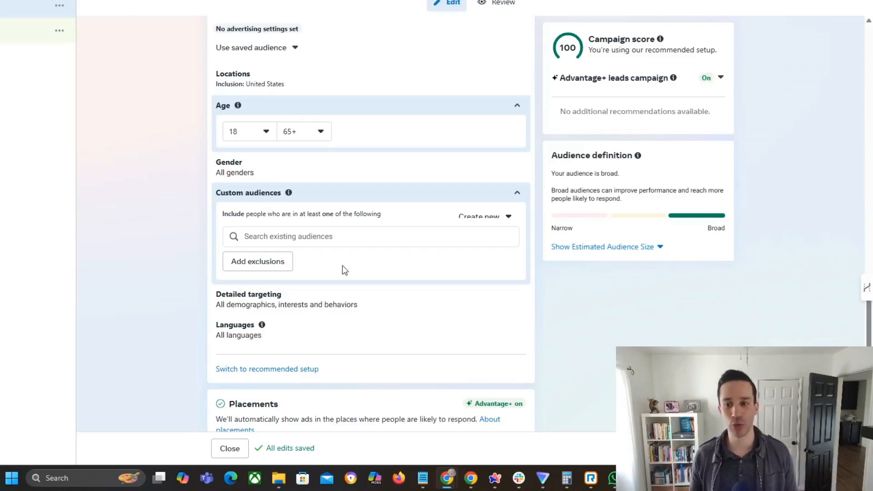
scroll(346, 266, "up", 3)
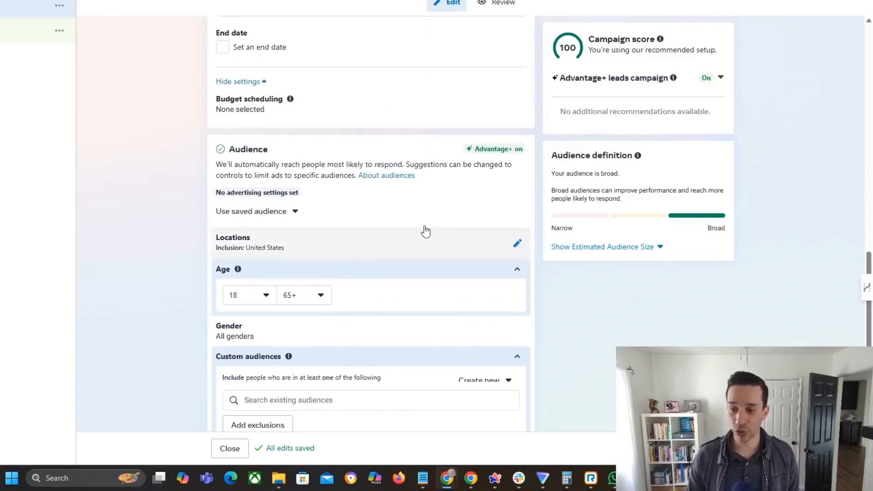
mouse_move(487, 155)
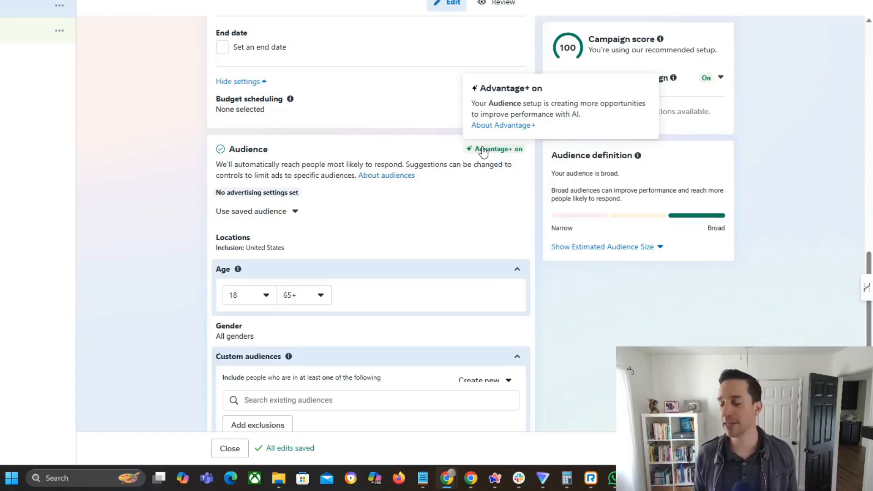
scroll(378, 226, "down", 5)
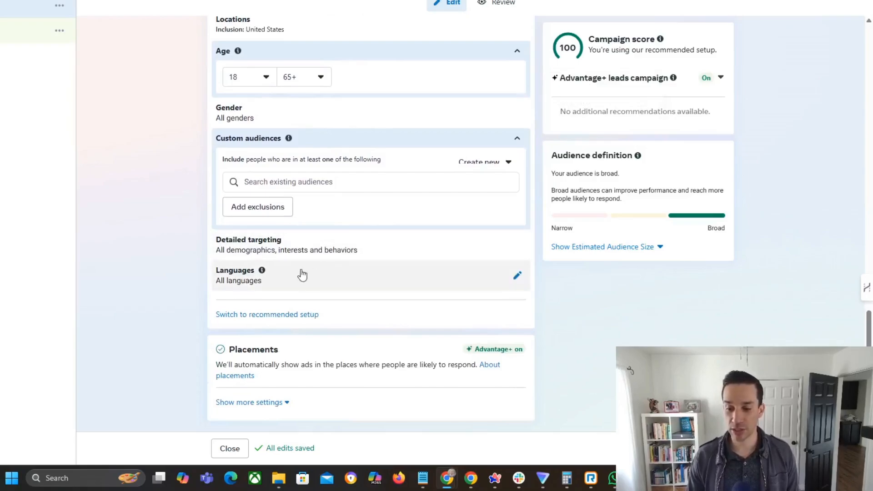
left_click(377, 250)
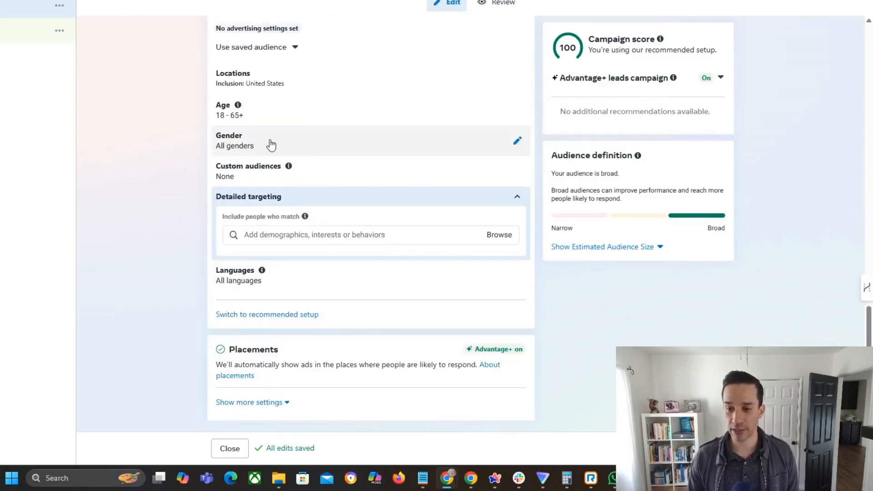
left_click(266, 118)
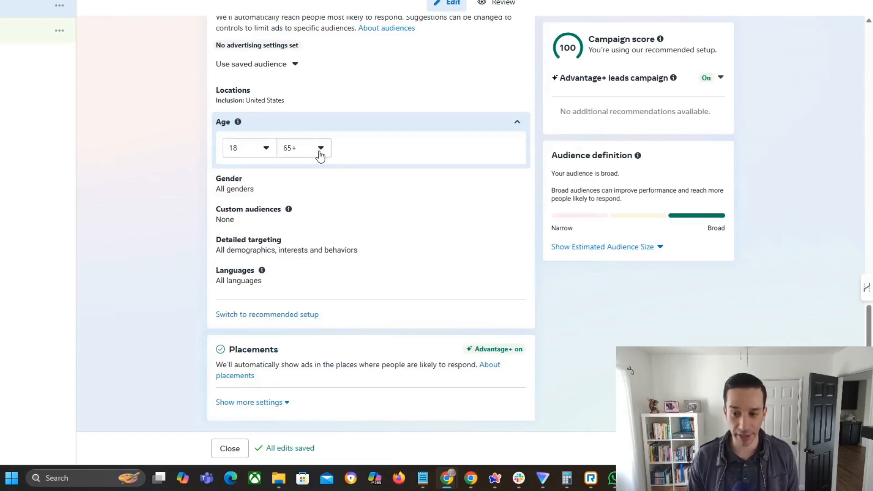
left_click(270, 318)
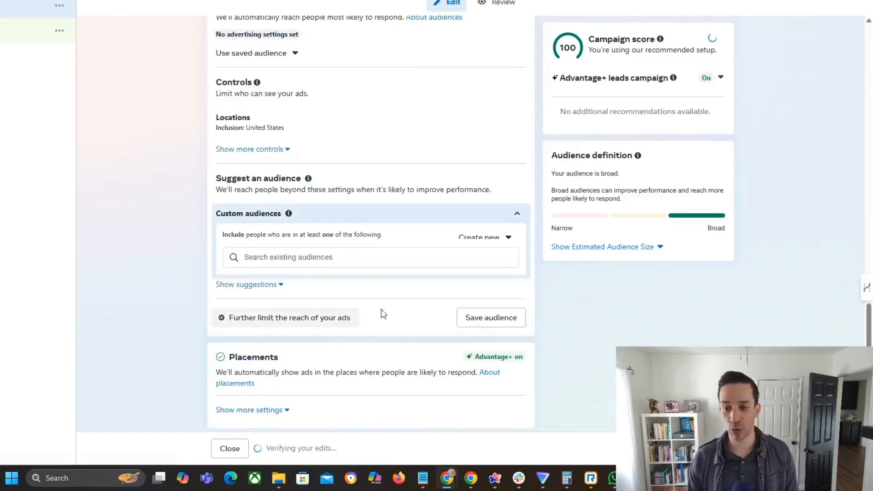
Expand the additional audience controls and view the available minimum age options without changing the selection
left_click(269, 149)
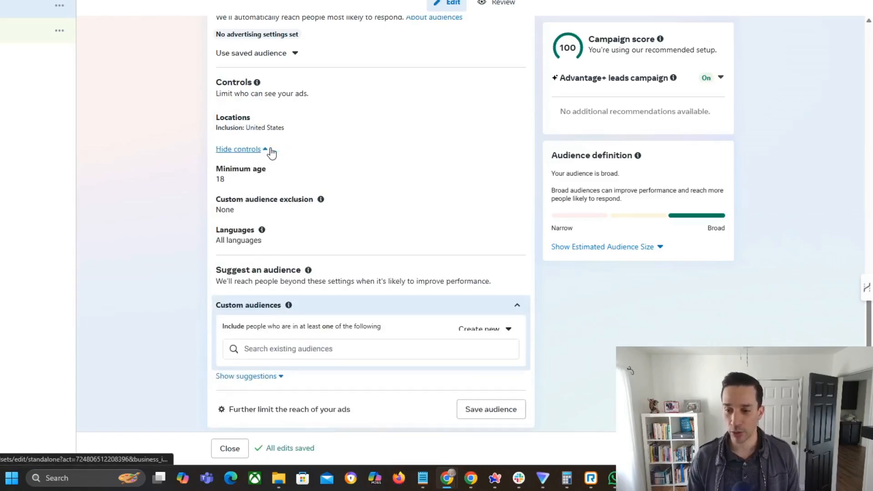
left_click(369, 179)
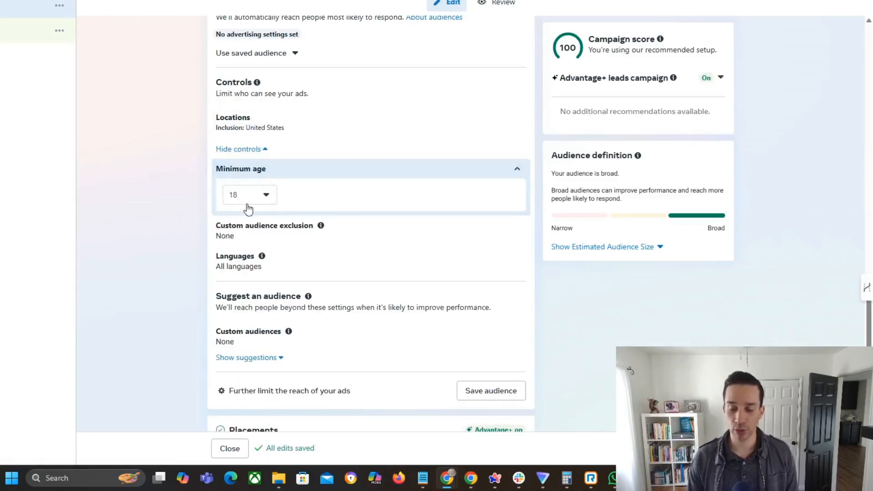
left_click(260, 199)
scroll(261, 332, "down", 1)
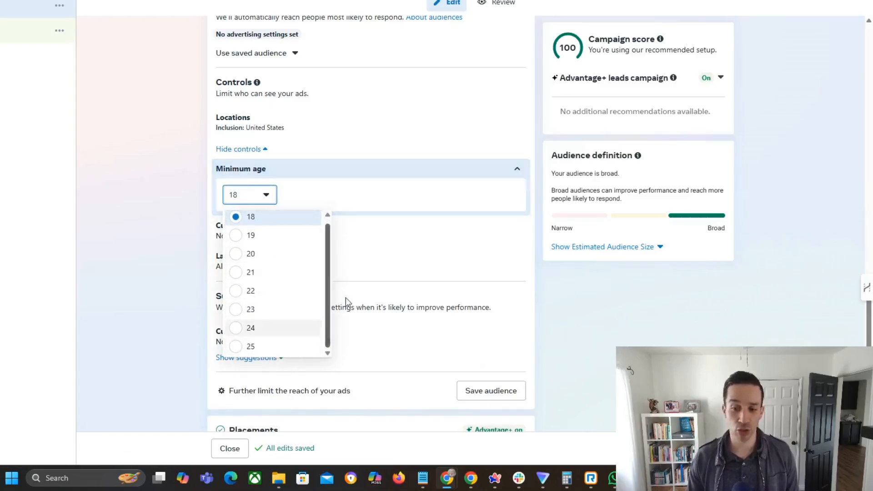
left_click(549, 295)
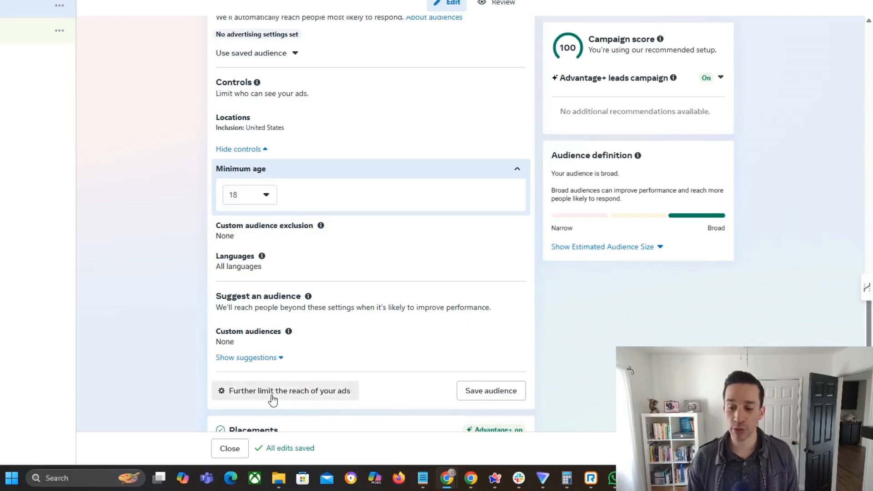
Switch the audience again to the setup that further limits the reach of the ads
left_click(272, 399)
right_click(272, 395)
left_click(478, 149)
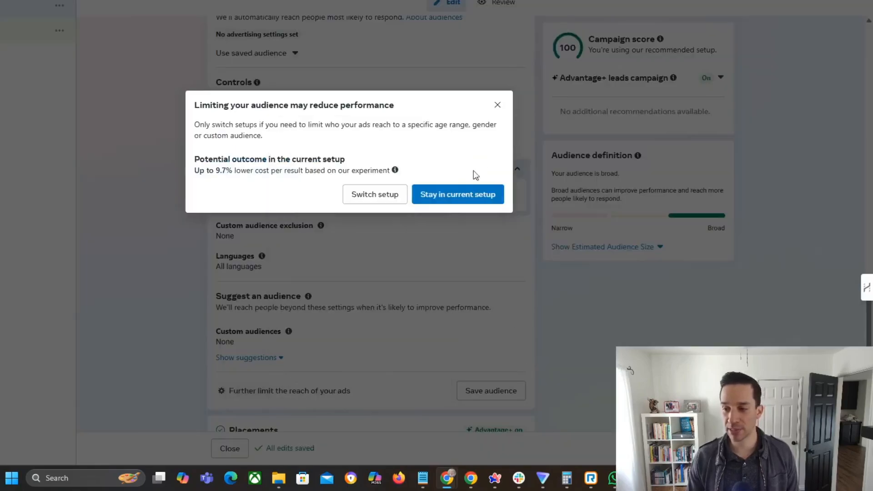
left_click(381, 201)
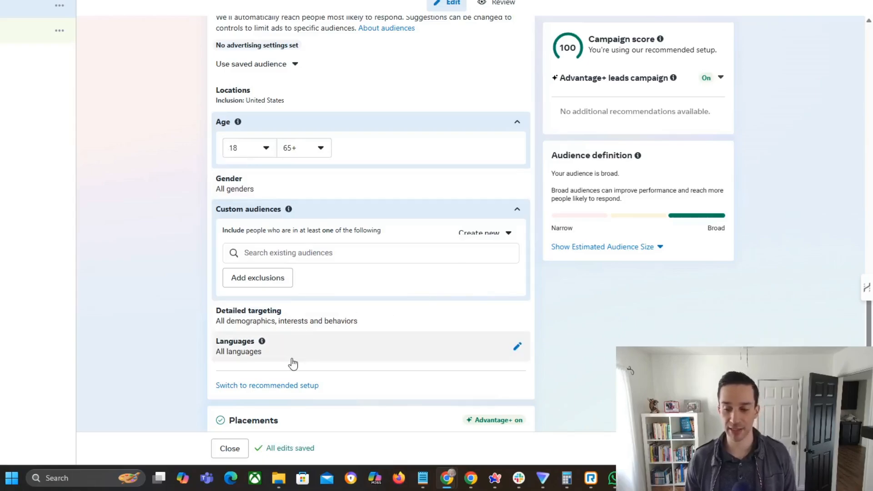
View the detailed targeting suggestions in the limited setup, and switch back to the recommended setup
left_click(428, 320)
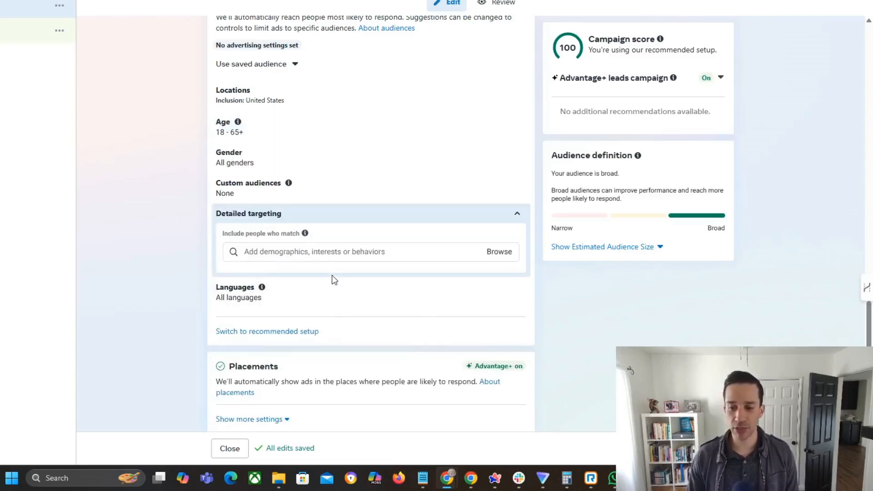
left_click(339, 252)
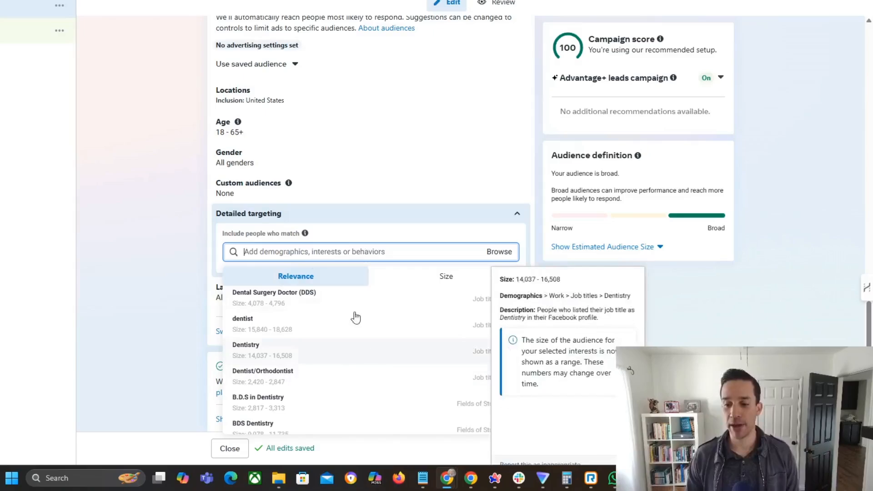
left_click(157, 219)
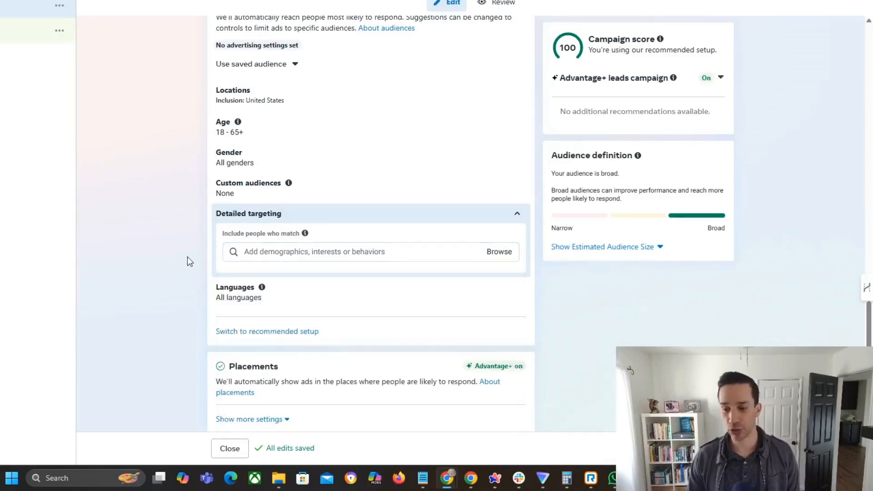
left_click(268, 332)
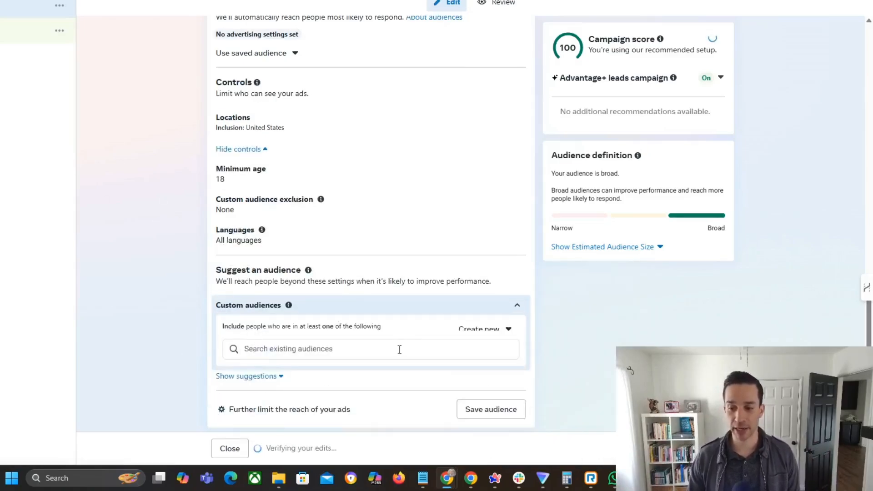
Read the audience suggestion section's heading and its explanation of reaching people beyond the settings
scroll(171, 266, "down", 2)
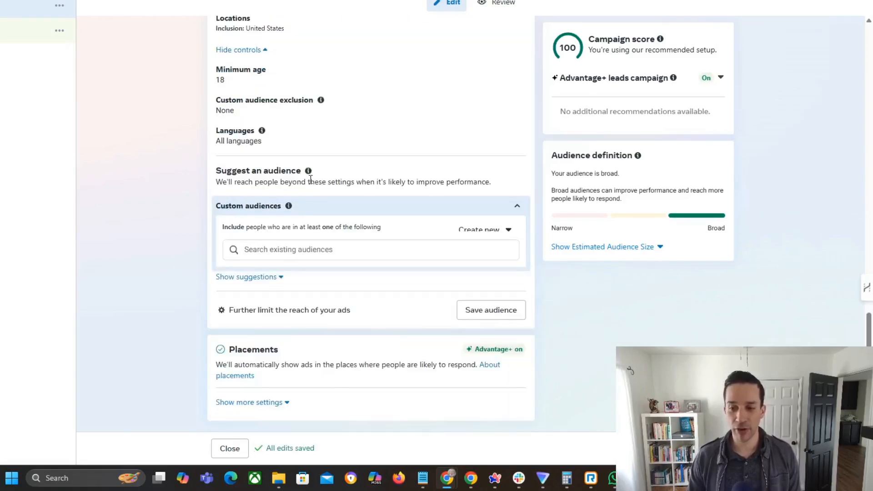
left_click_drag(279, 171, 216, 171)
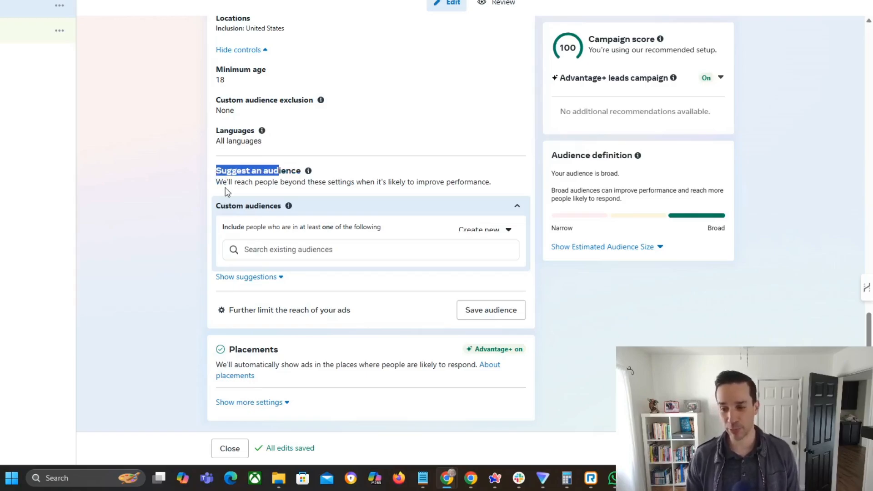
left_click_drag(221, 171, 323, 183)
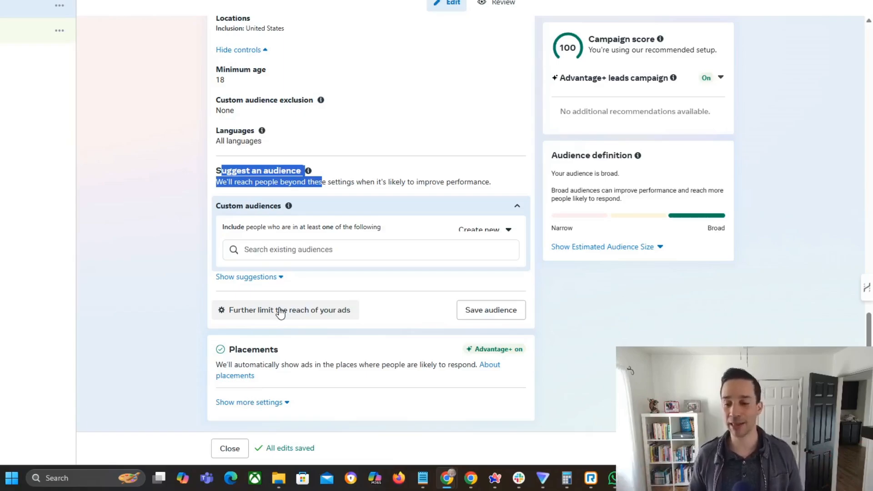
left_click(186, 220)
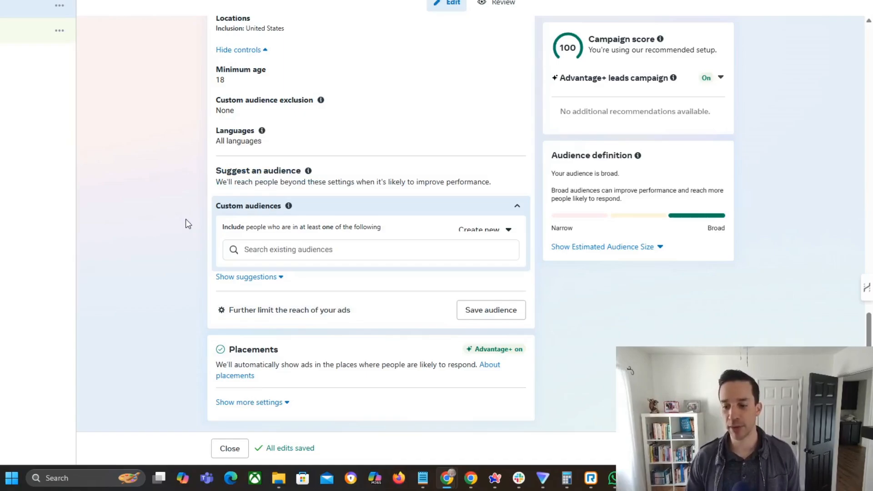
Discard the draft leads campaign and create a new campaign with the Sales objective
scroll(195, 203, "up", 15)
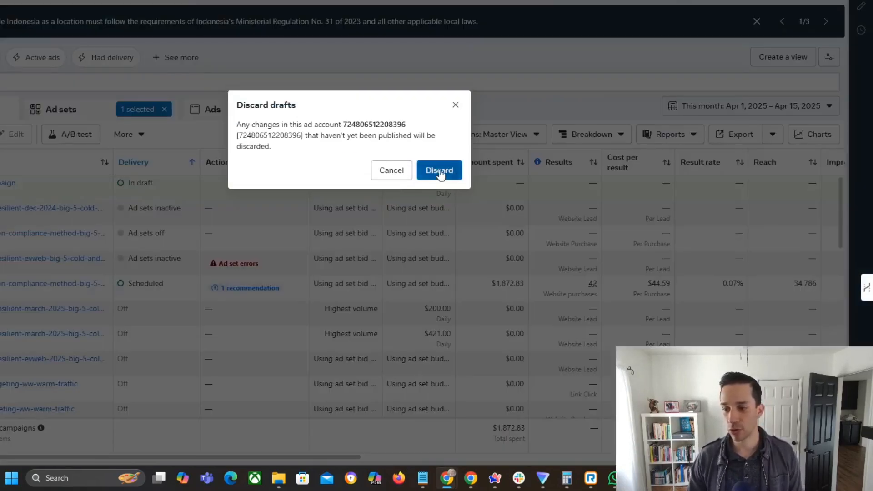
left_click(439, 170)
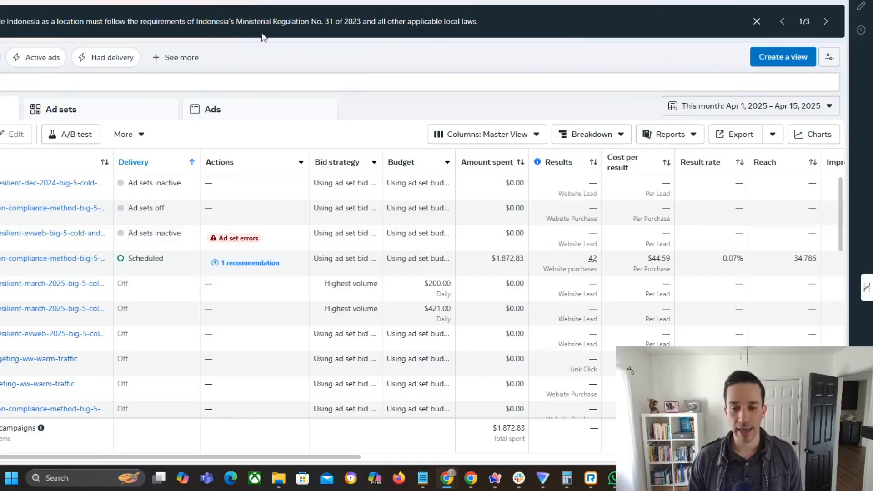
left_click(0, 134)
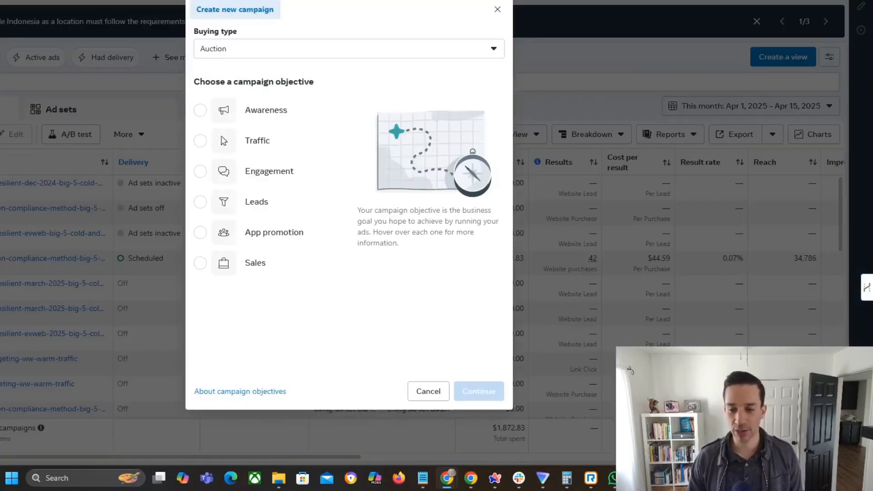
left_click(256, 260)
left_click(493, 396)
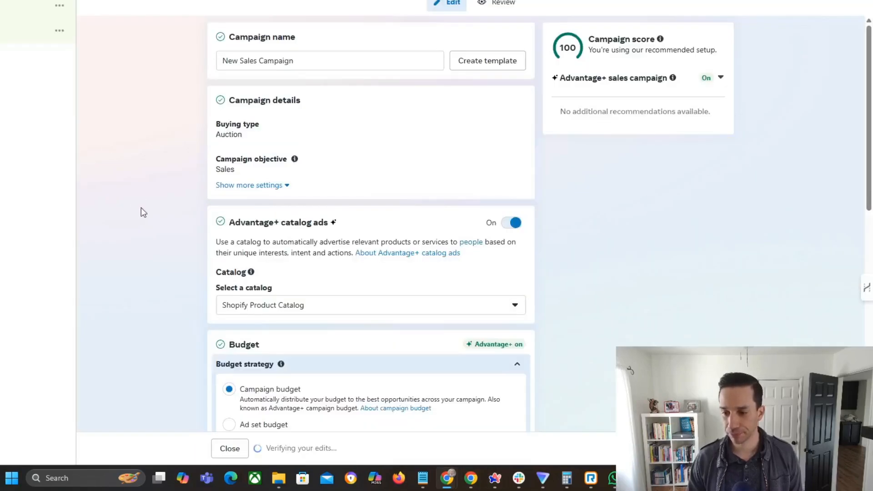
scroll(145, 198, "down", 3)
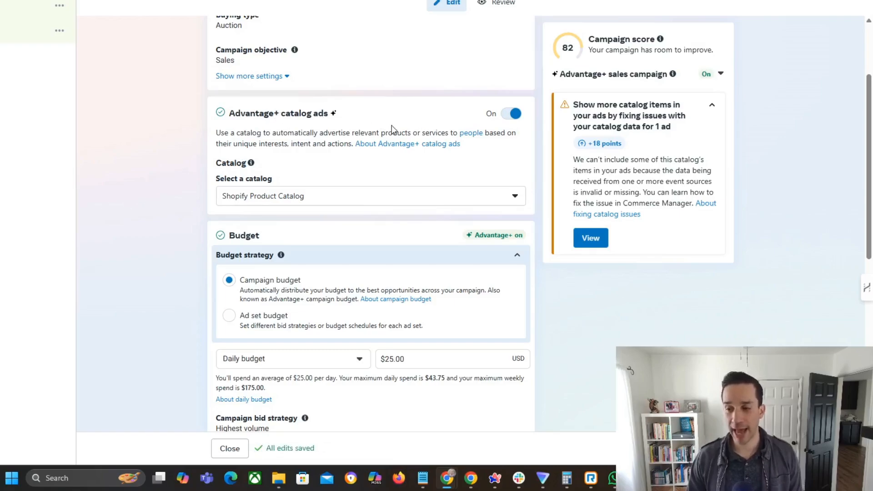
Open the ad set of the sales campaign and look through its promoted products, budget and schedule, and audience settings
scroll(355, 168, "down", 8)
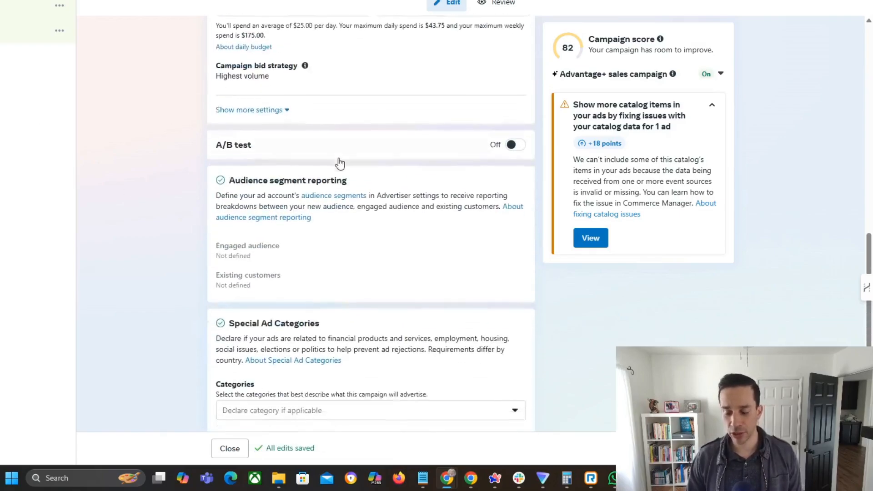
scroll(390, 255, "up", 10)
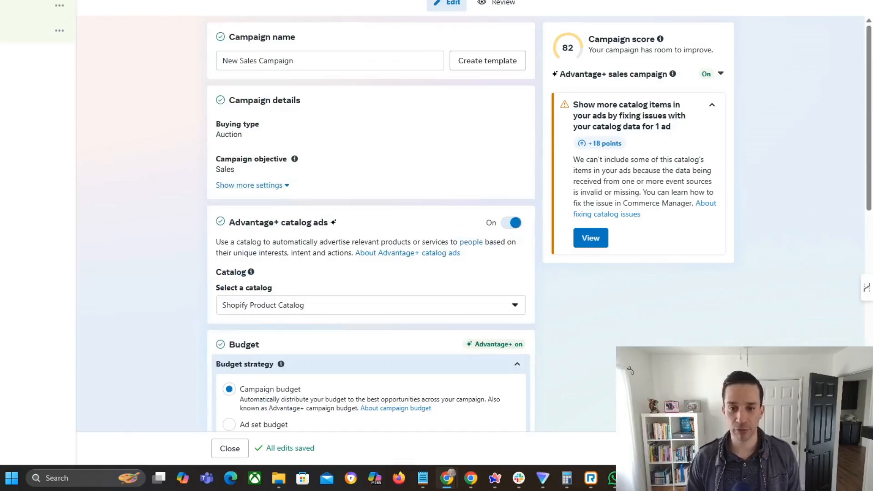
left_click(18, 6)
scroll(153, 179, "down", 12)
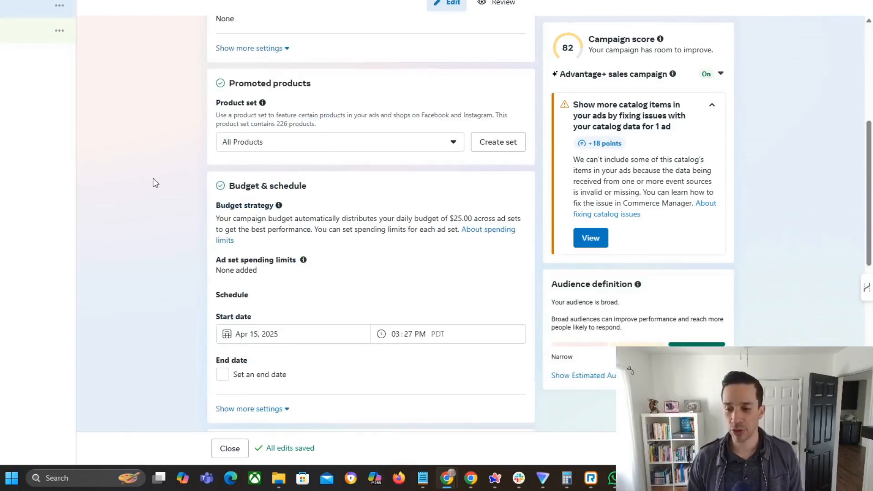
scroll(155, 177, "down", 3)
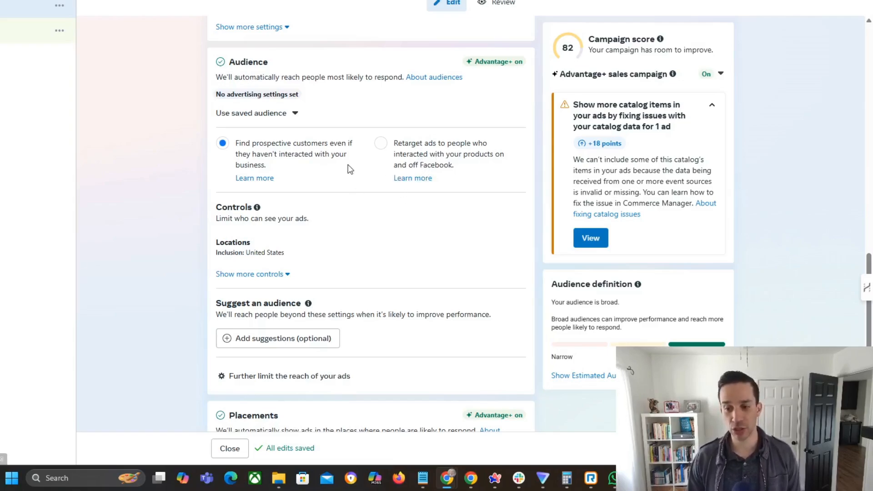
scroll(348, 160, "down", 1)
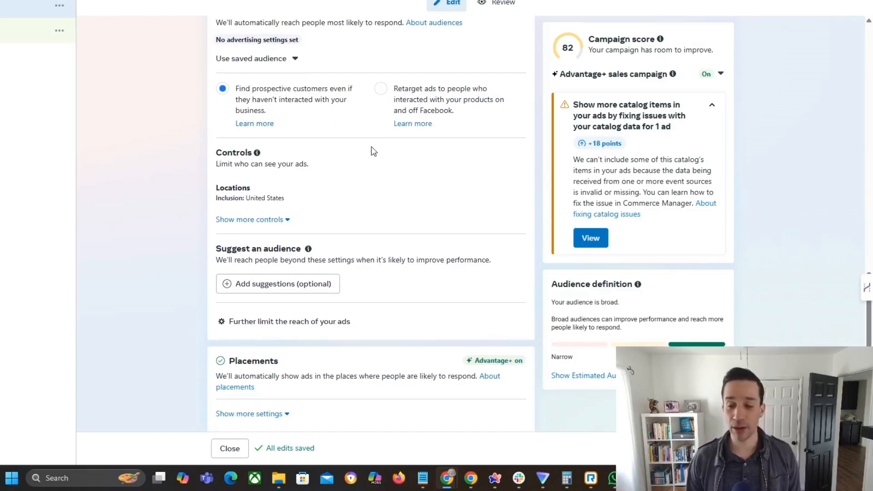
Switch the audience to retargeting, view its product interaction and custom audience options, and return to finding prospective customers
left_click(380, 88)
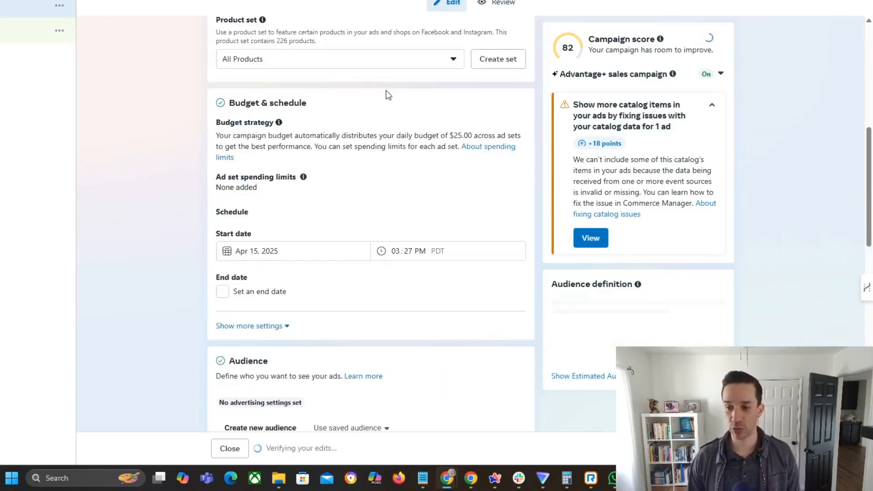
scroll(302, 182, "down", 9)
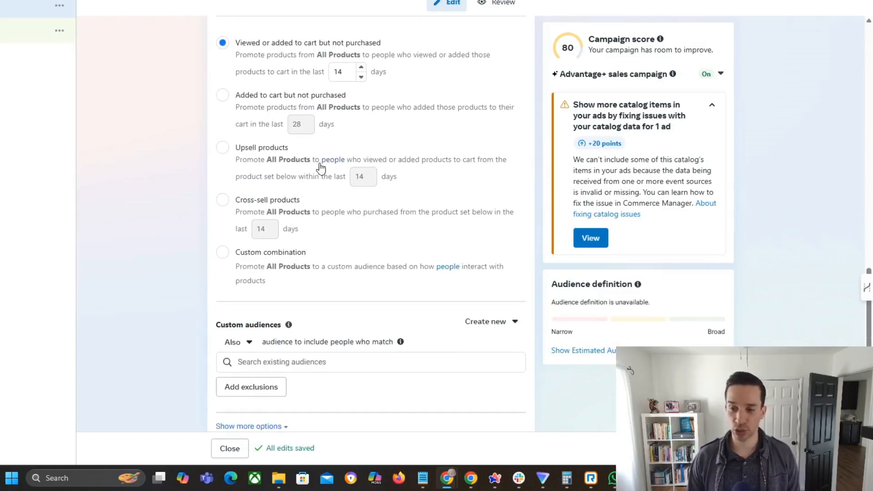
scroll(309, 201, "down", 3)
scroll(346, 218, "up", 10)
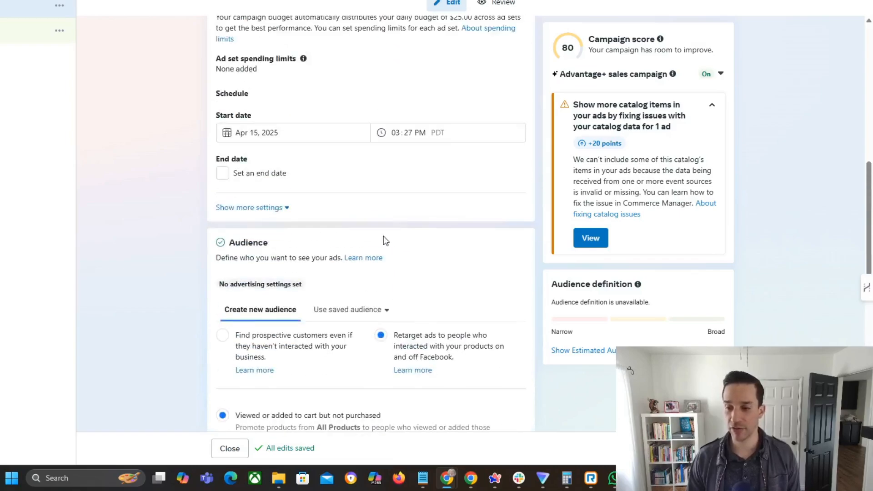
left_click(223, 335)
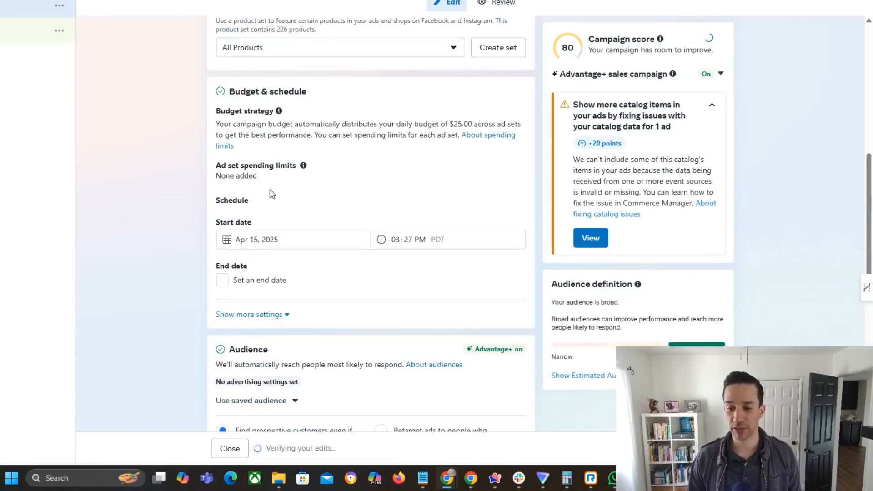
Read the audience suggestion heading and explanation in the sales ad set's audience section
scroll(278, 201, "down", 3)
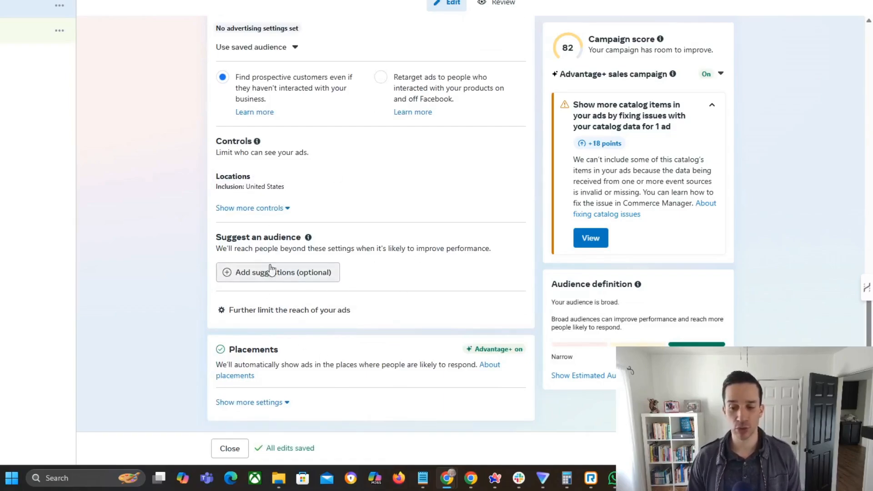
left_click_drag(237, 237, 332, 254)
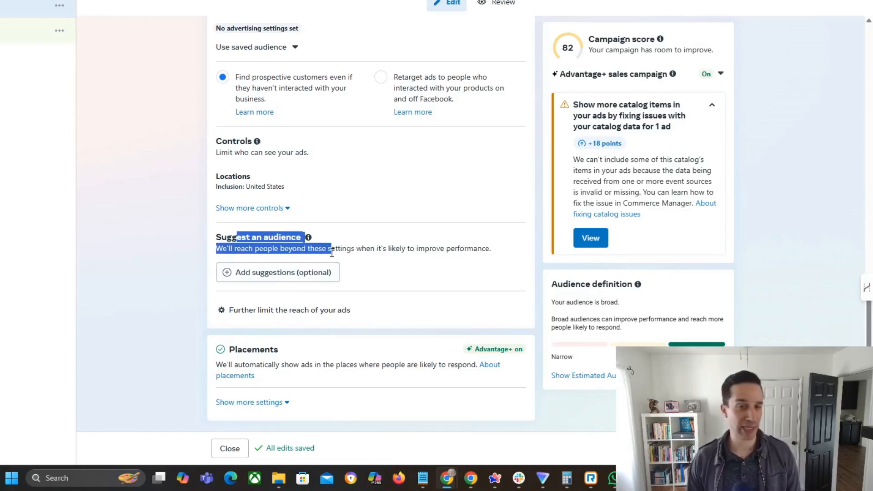
left_click(351, 239)
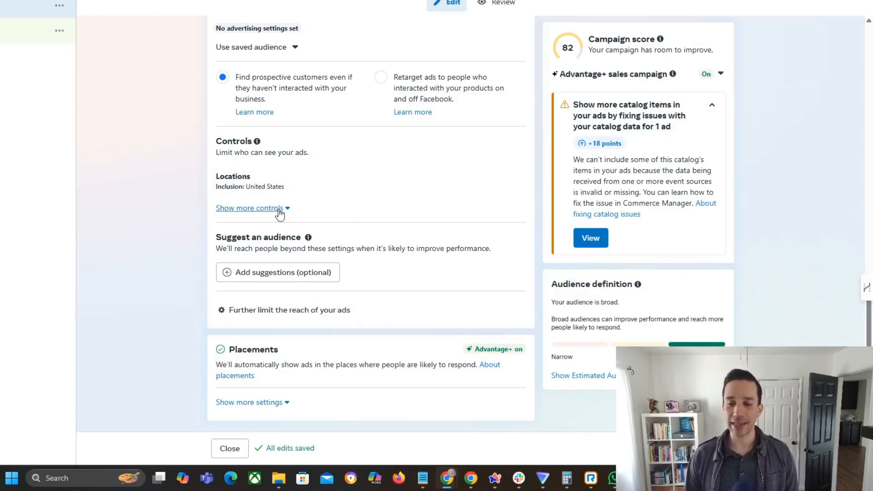
Open the ad in the sales campaign and look through its identity, ad setup and creative settings
scroll(283, 214, "up", 3)
scroll(328, 259, "up", 6)
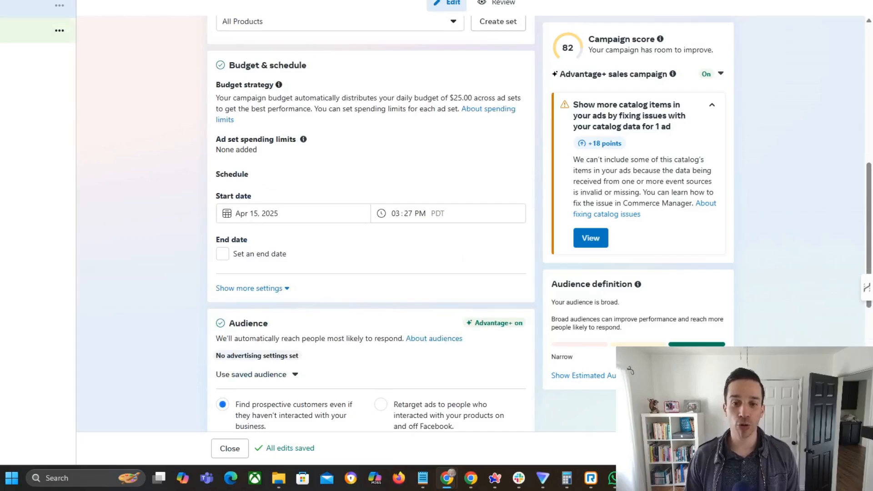
left_click(18, 30)
scroll(182, 157, "down", 3)
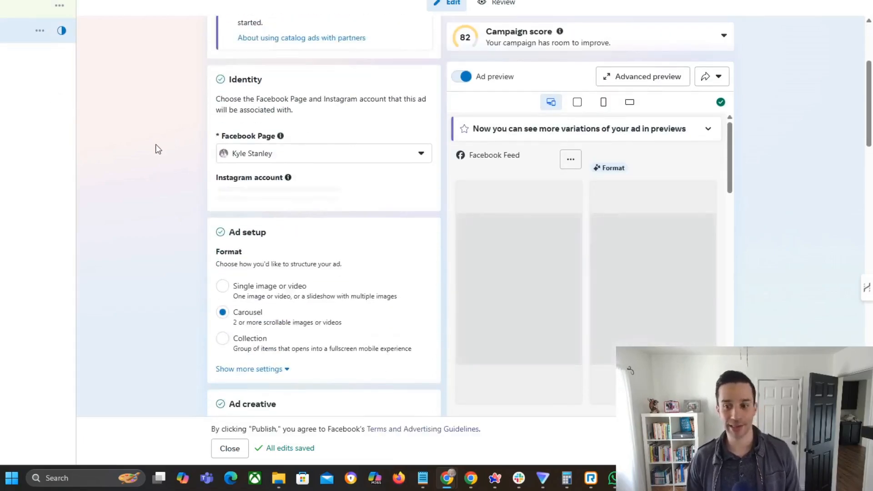
scroll(157, 144, "down", 15)
scroll(157, 144, "down", 10)
scroll(191, 200, "up", 20)
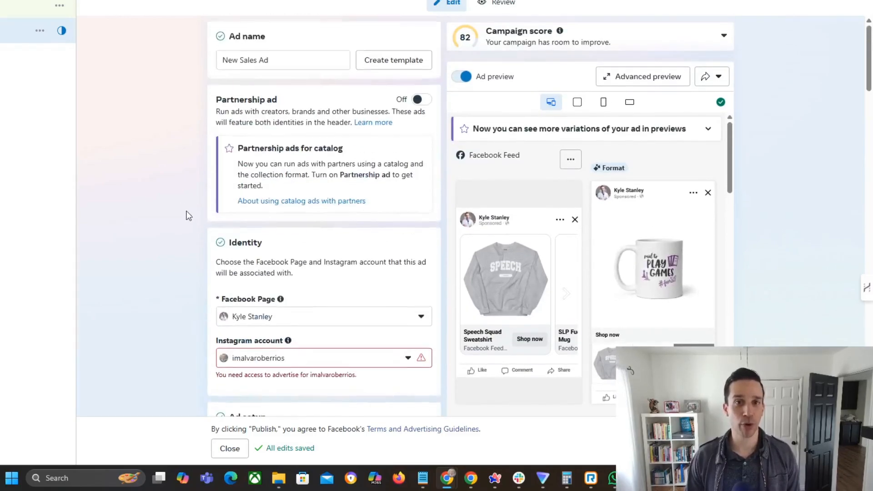